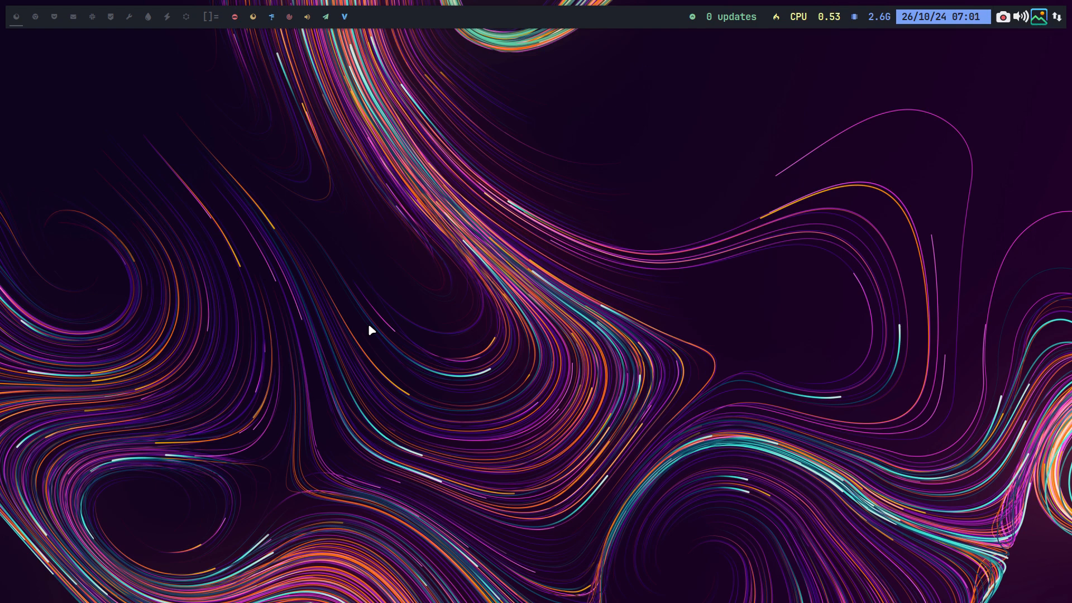
# Launch the file manager and open the arcolinux-nemesis folder inside DATA
pyautogui.press('super+shift+Return')
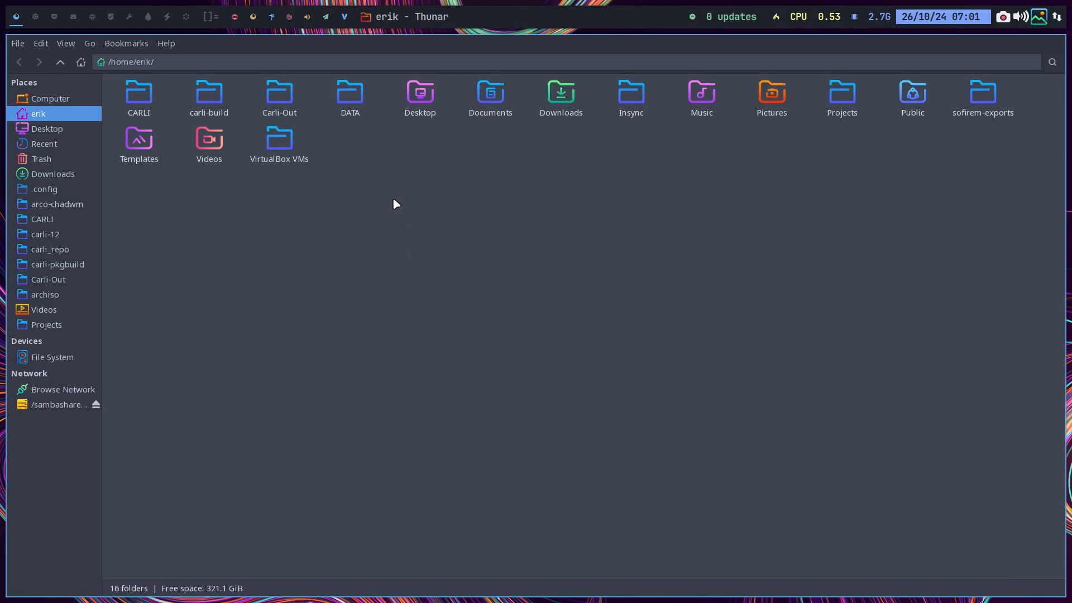
pyautogui.doubleClick(350, 95)
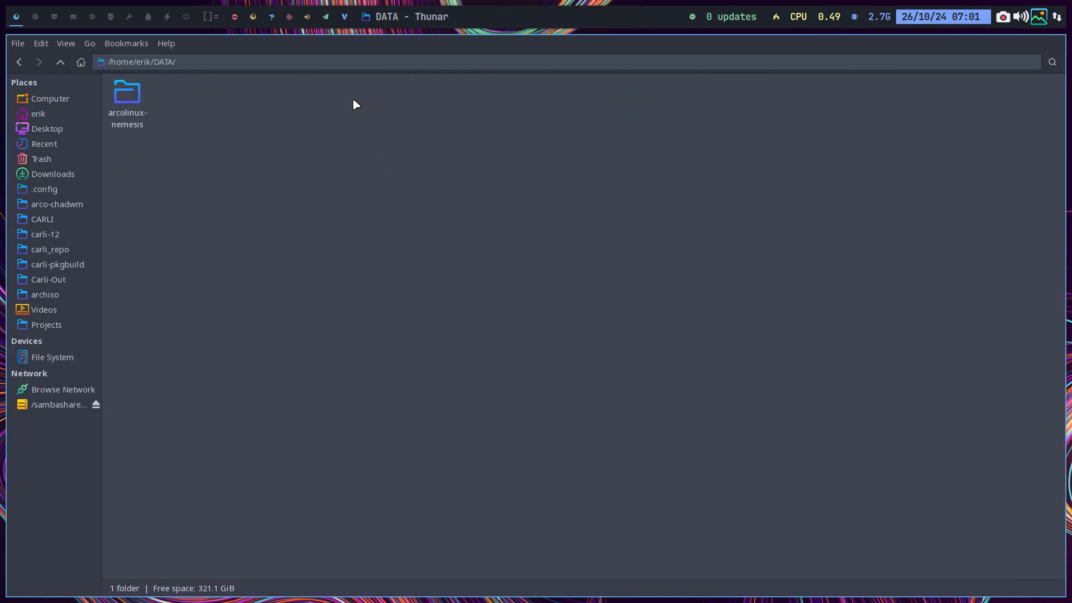
pyautogui.click(134, 99)
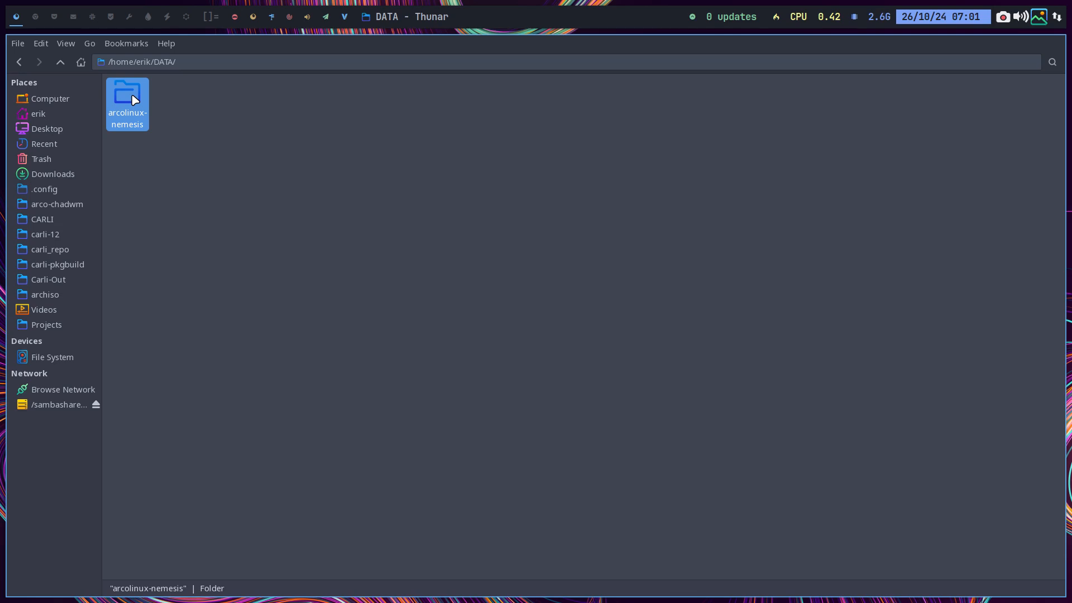
pyautogui.doubleClick(135, 100)
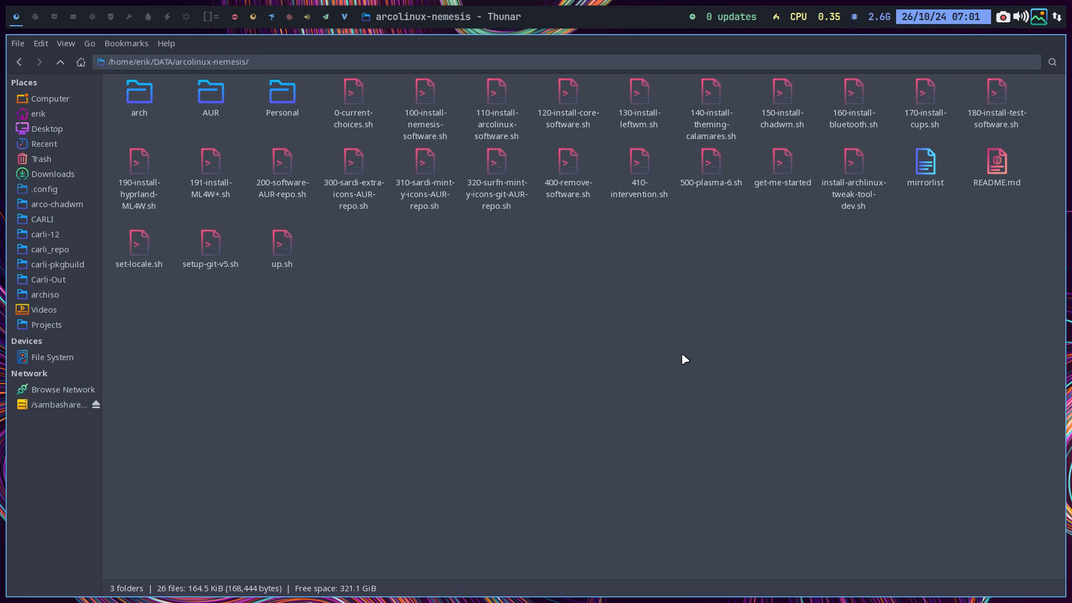
# Look through the scripts in the Personal folder, including 970-archcraft.sh, and return to the arcolinux-nemesis folder
pyautogui.doubleClick(281, 92)
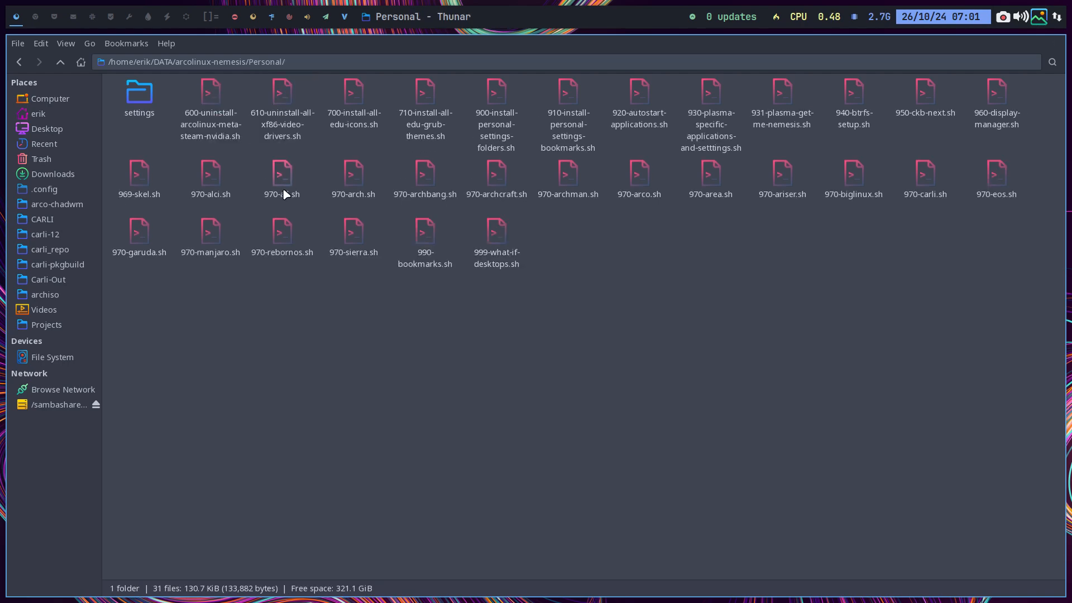
pyautogui.click(417, 174)
pyautogui.click(499, 185)
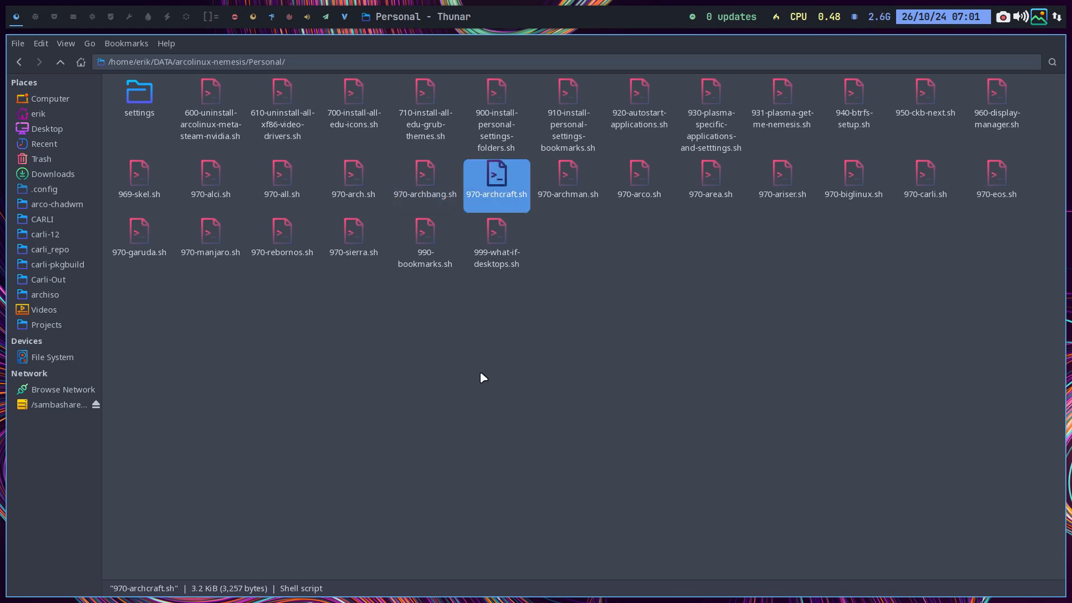
pyautogui.click(60, 62)
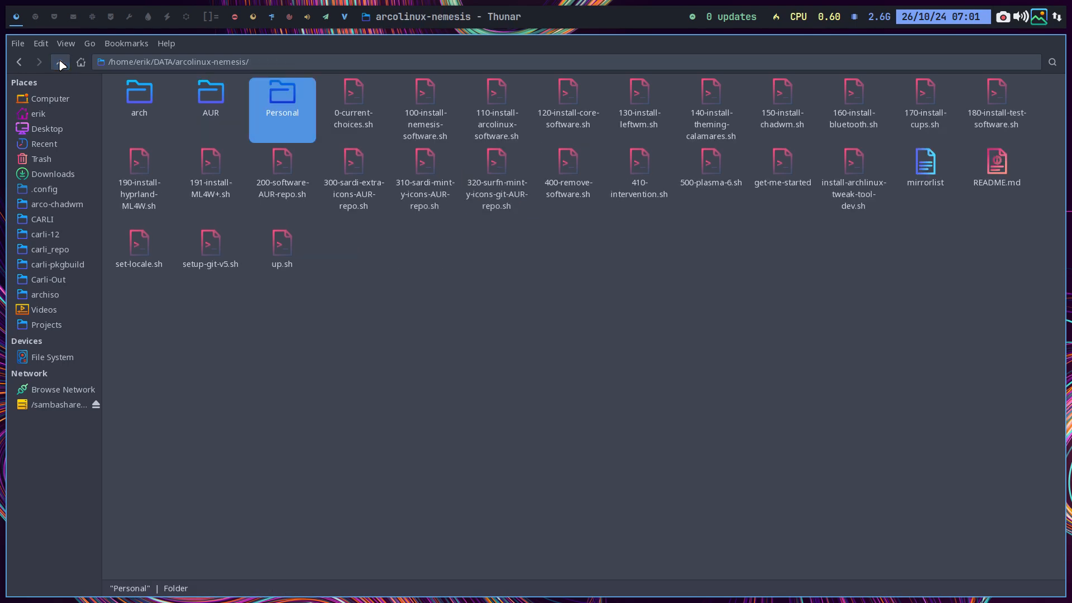
# Open the AUR folder and locate the install-qemu.sh and install-vmware-workstation.sh scripts
pyautogui.click(212, 94)
pyautogui.doubleClick(217, 102)
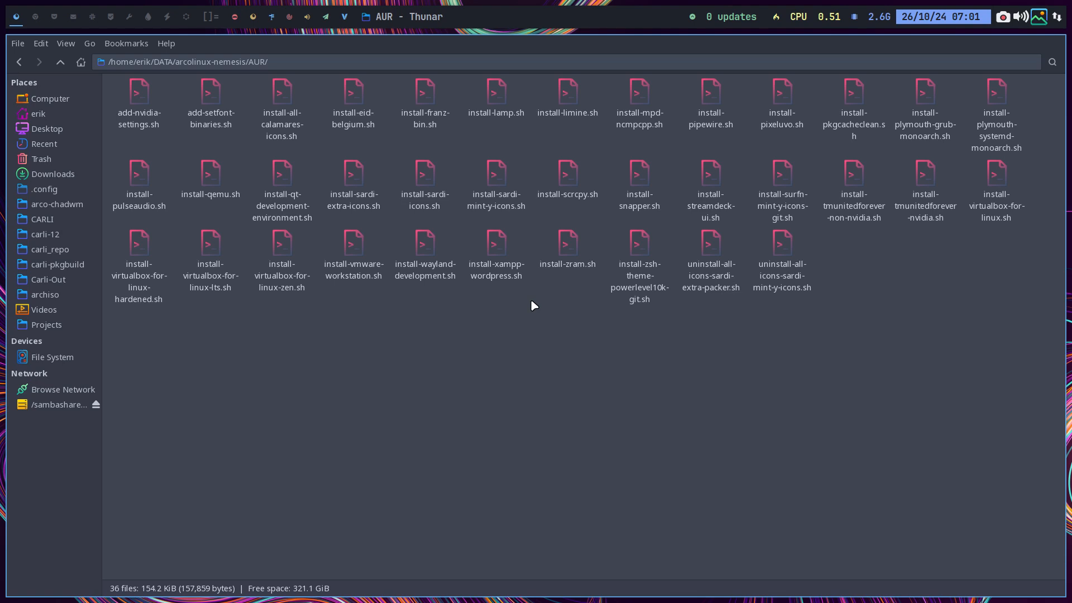
pyautogui.click(354, 248)
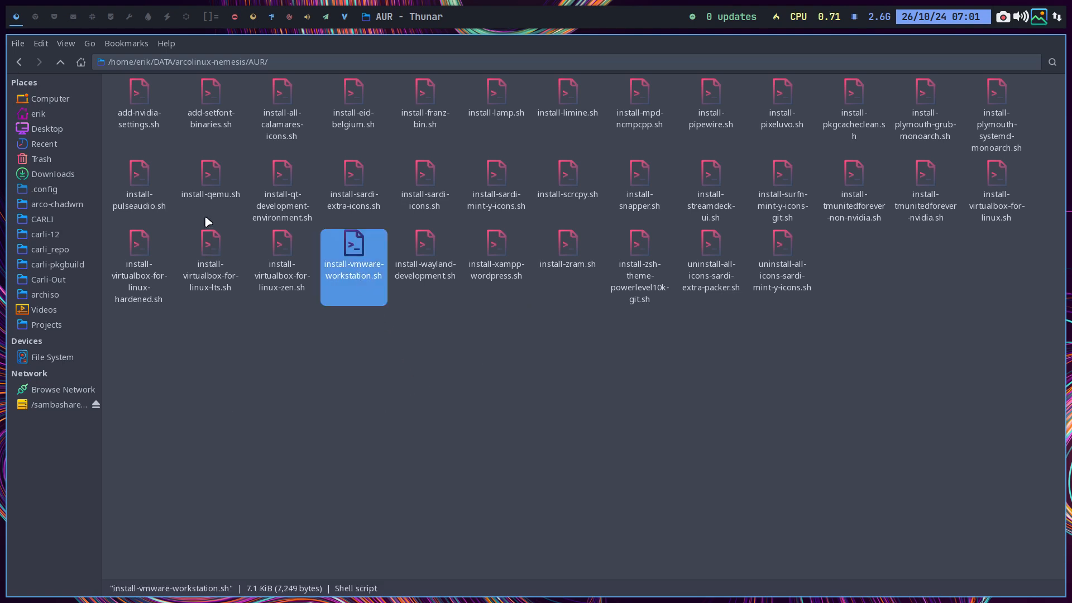
pyautogui.click(207, 200)
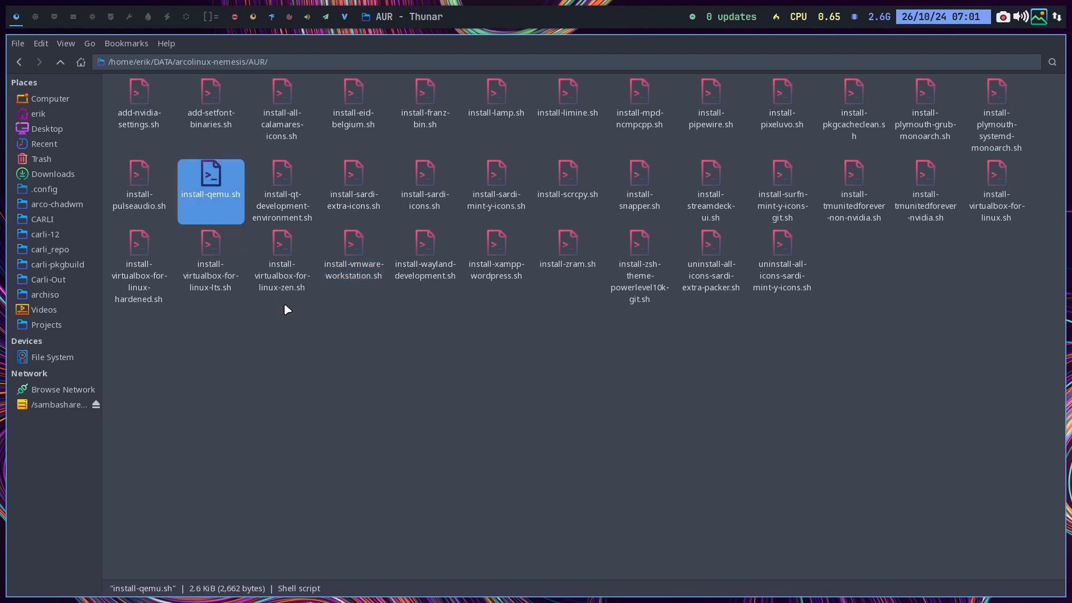
pyautogui.click(354, 251)
# Open a terminal in the AUR folder and enter the command ./install-vmware-workstation.sh without running it
pyautogui.rightClick(465, 361)
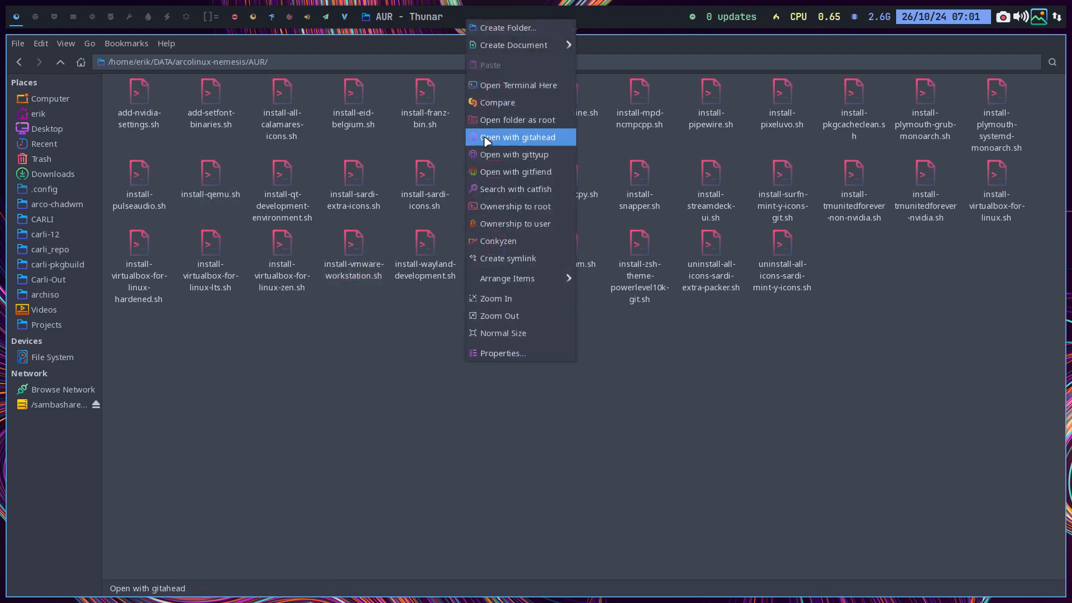
pyautogui.click(508, 85)
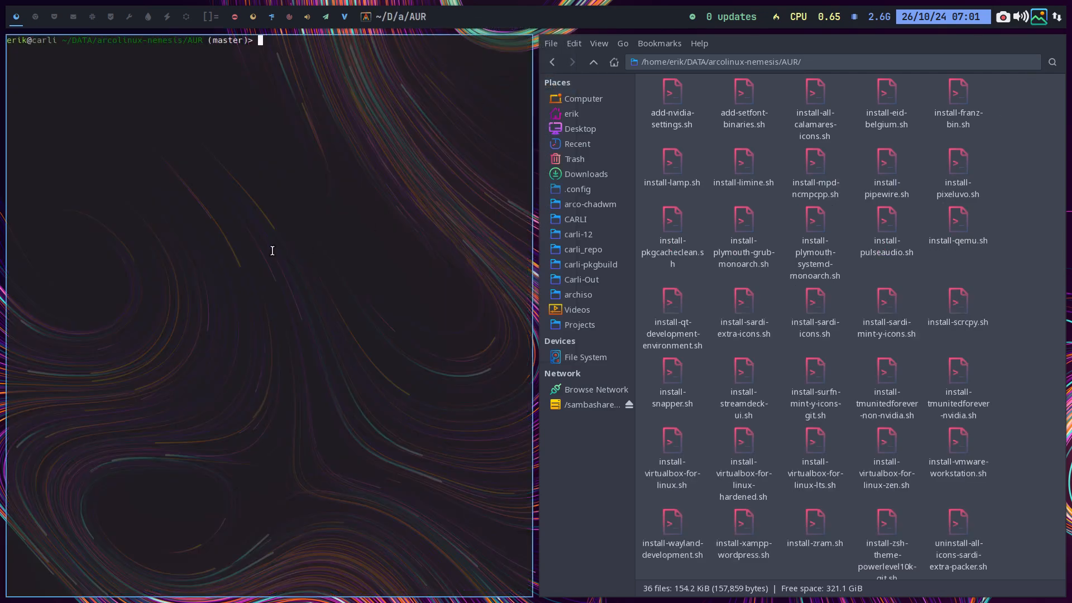
pyautogui.write('./install-')
pyautogui.press('Tab')
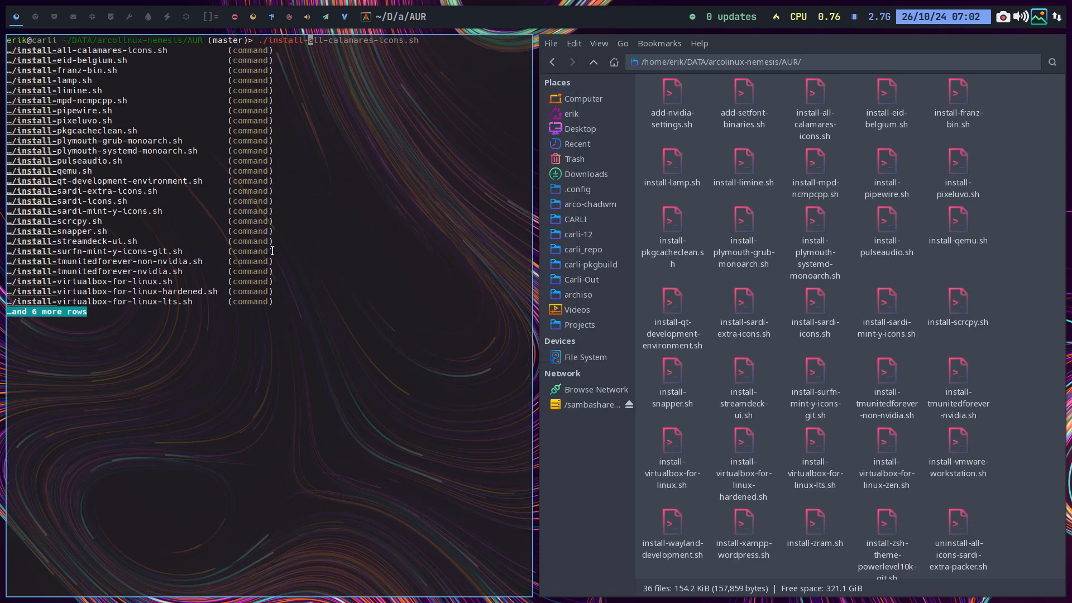
pyautogui.write('vm')
pyautogui.press('Tab')
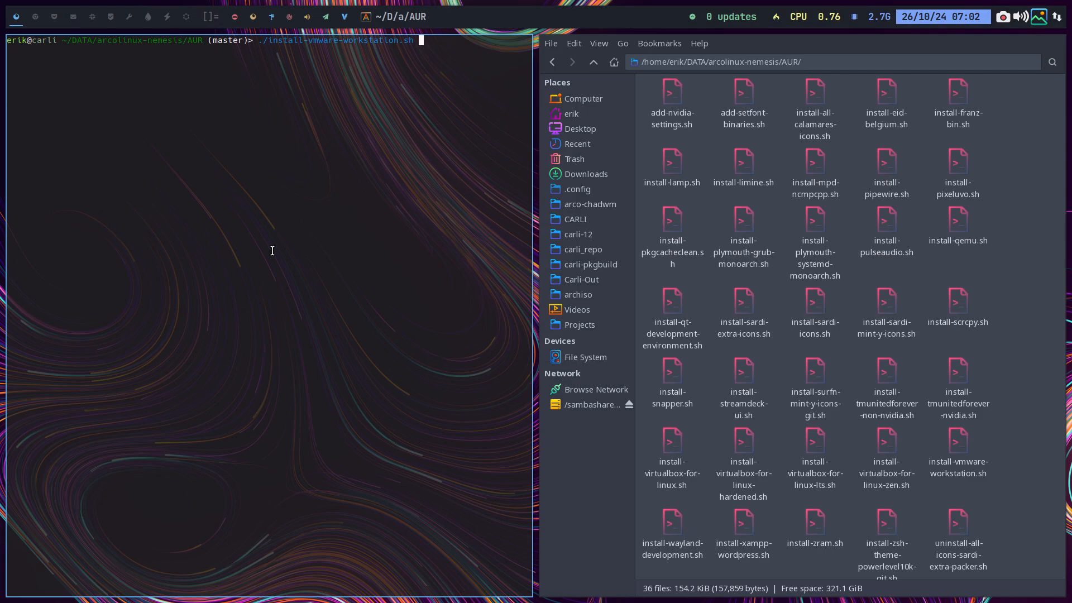
# Open install-vmware-workstation.sh in the text editor and examine its package installation sections and the closing service commands
pyautogui.scroll(-2, 749, 371)
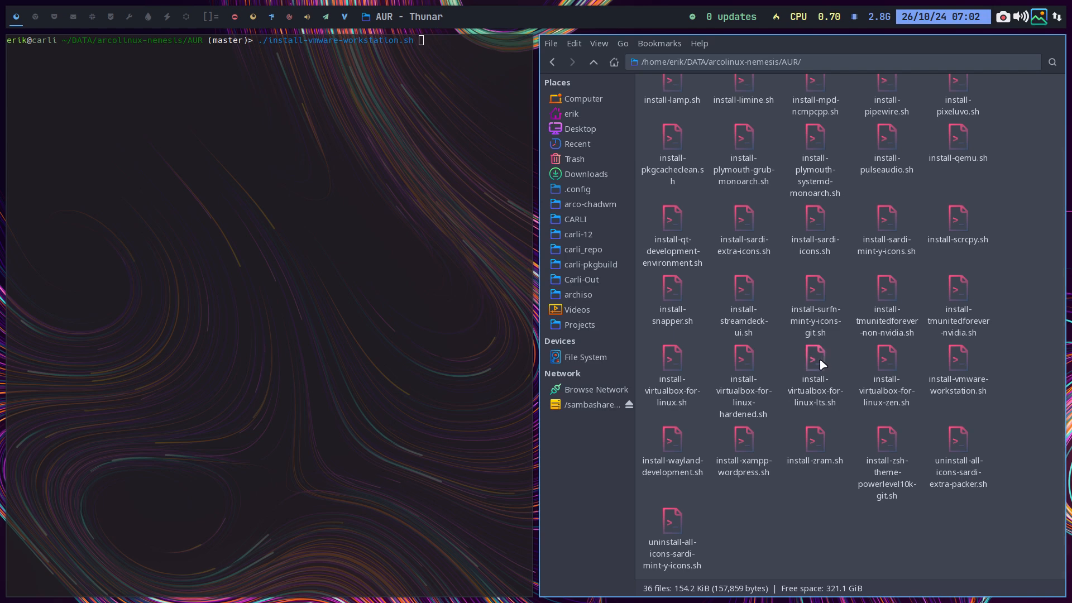
pyautogui.doubleClick(958, 360)
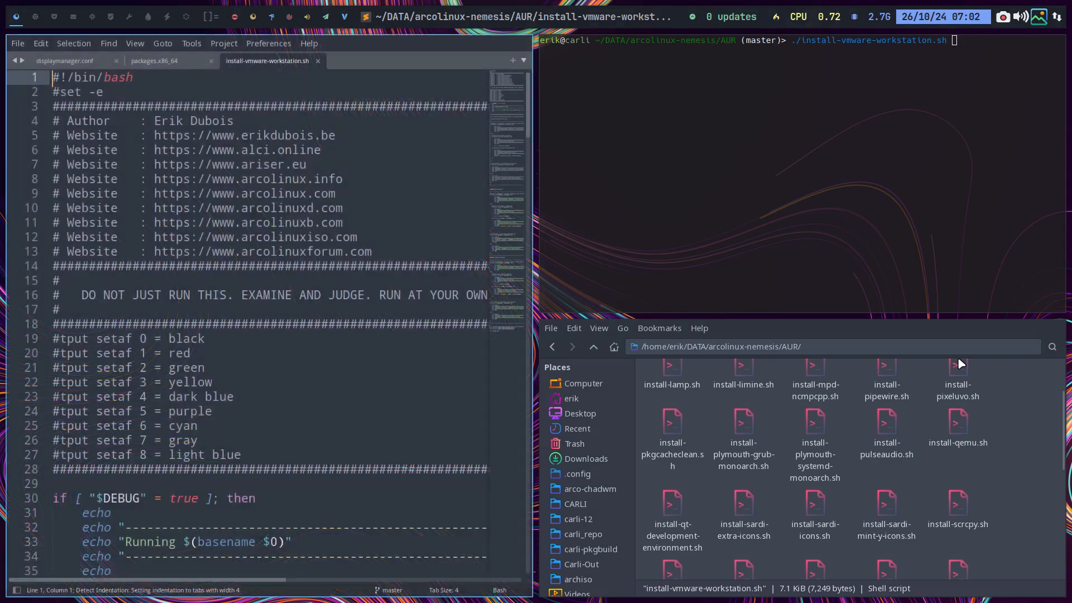
pyautogui.scroll(-15, 200, 357)
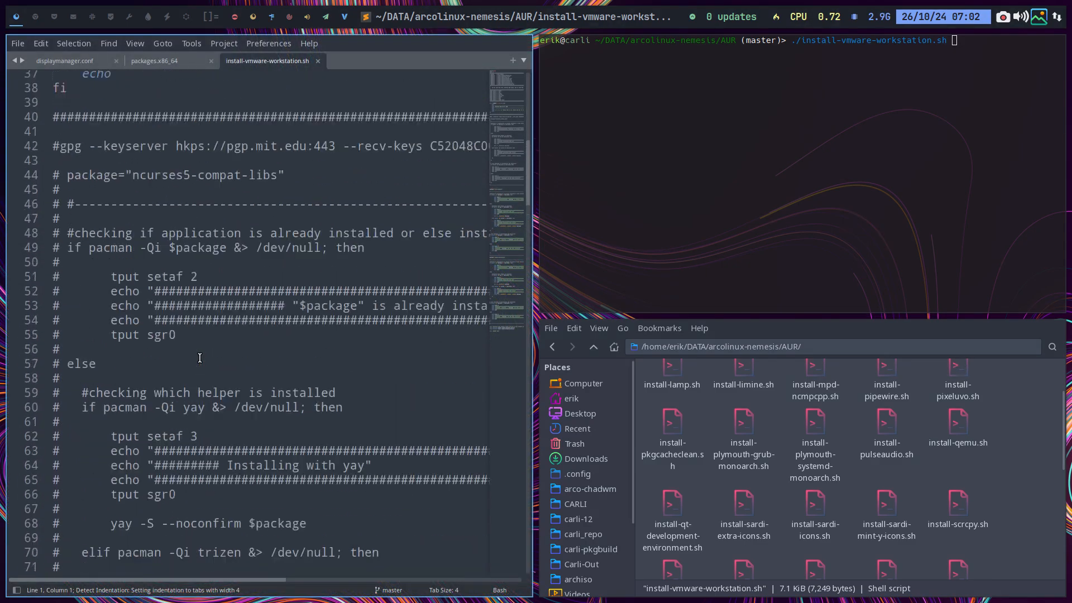
pyautogui.scroll(-6, 200, 358)
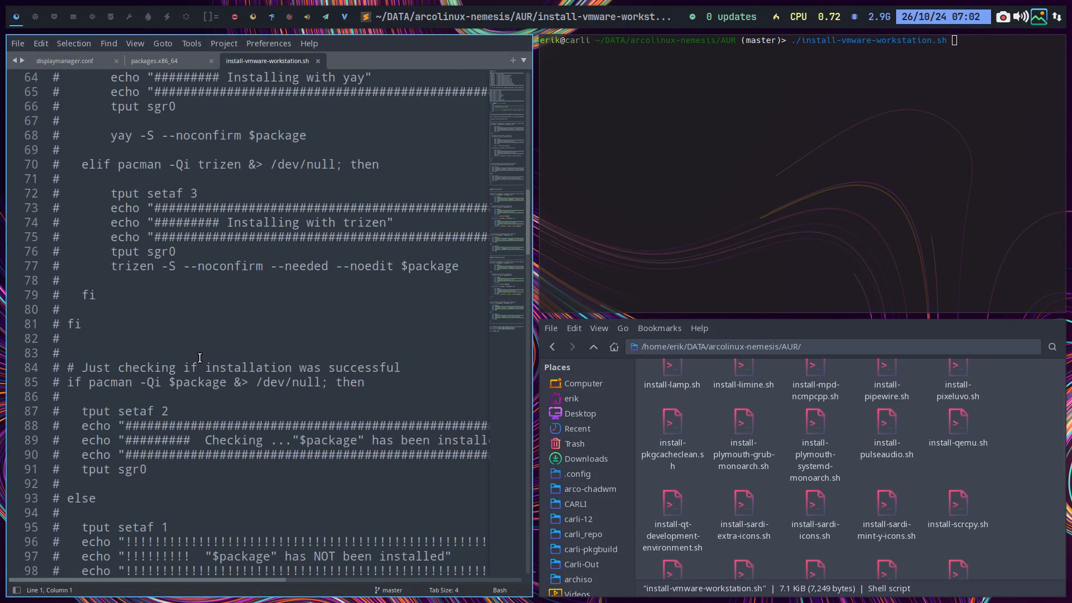
pyautogui.scroll(7, 200, 358)
pyautogui.scroll(4, 200, 358)
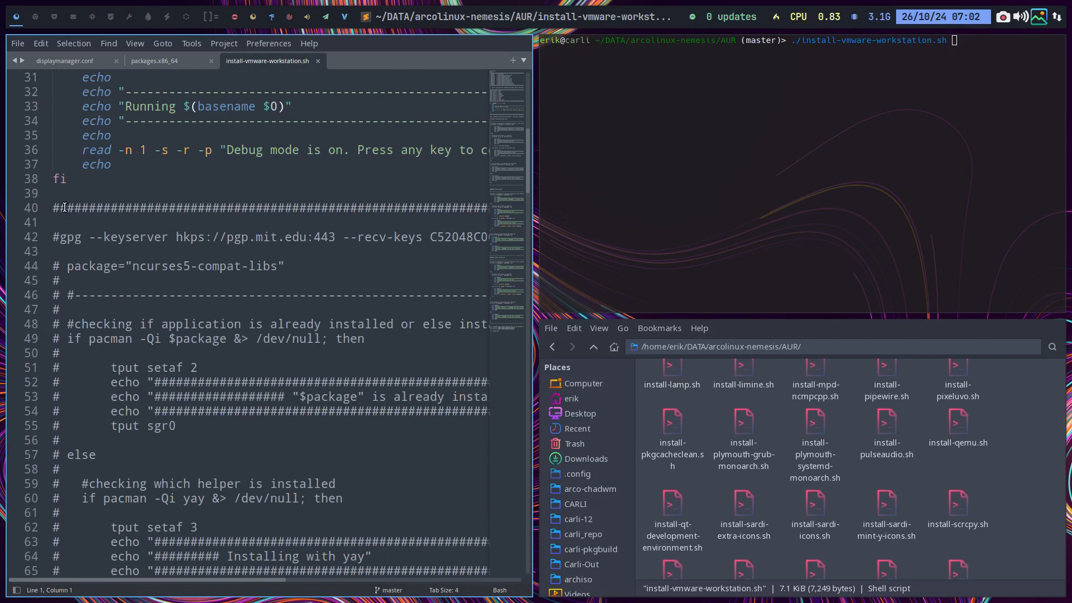
pyautogui.scroll(-20, 53, 384)
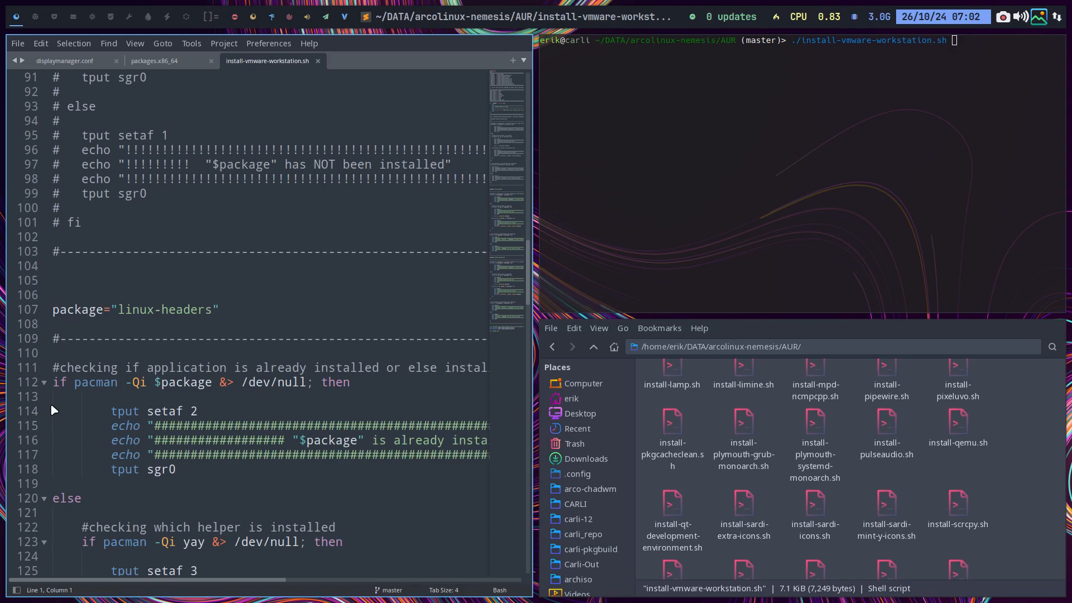
pyautogui.scroll(-4, 51, 406)
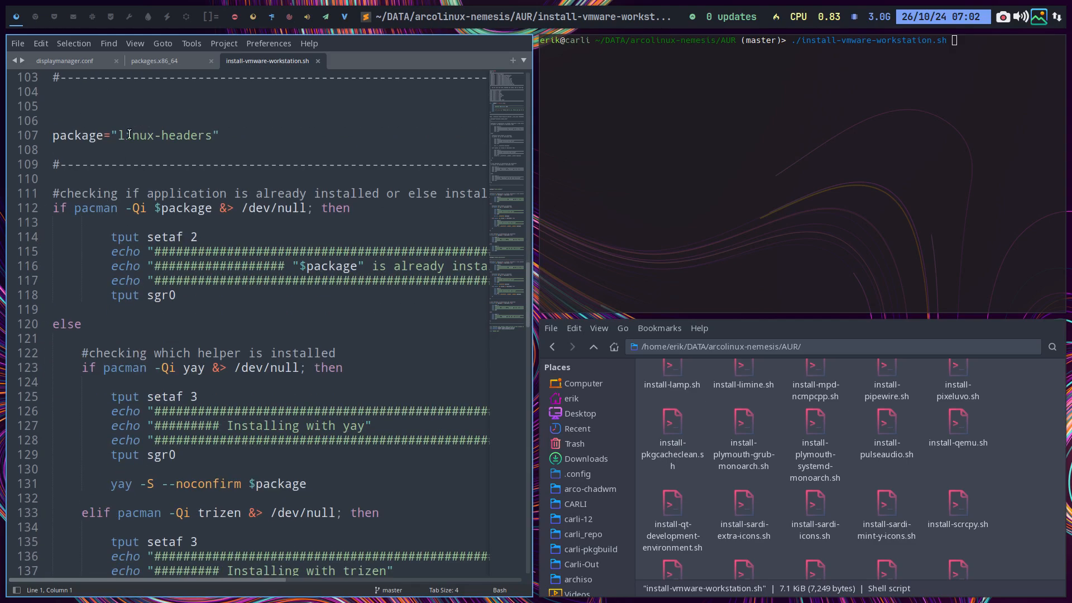
pyautogui.scroll(-8, 224, 235)
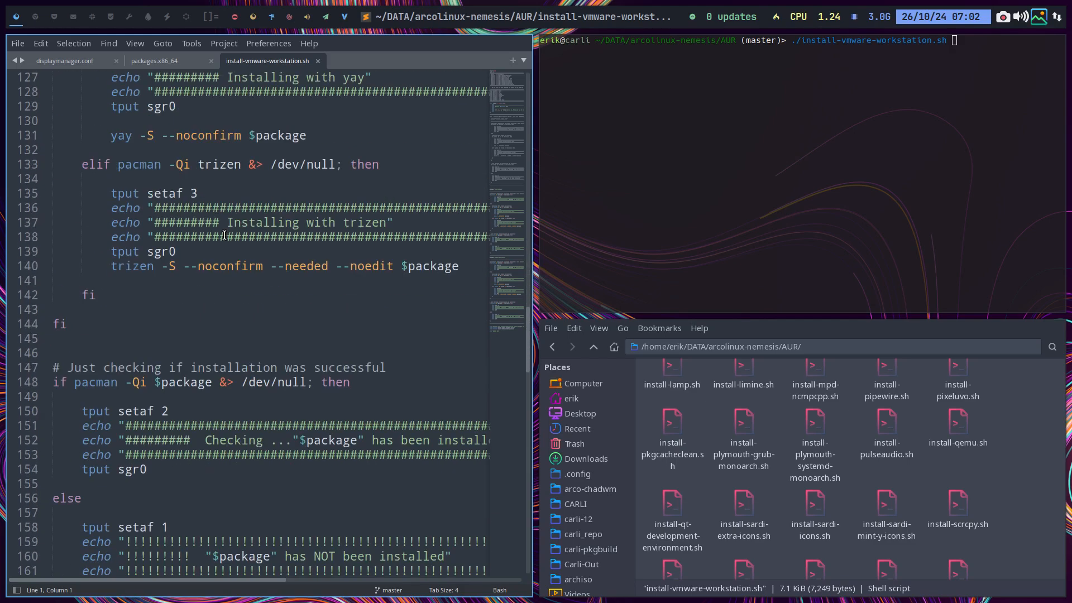
pyautogui.scroll(-12, 224, 235)
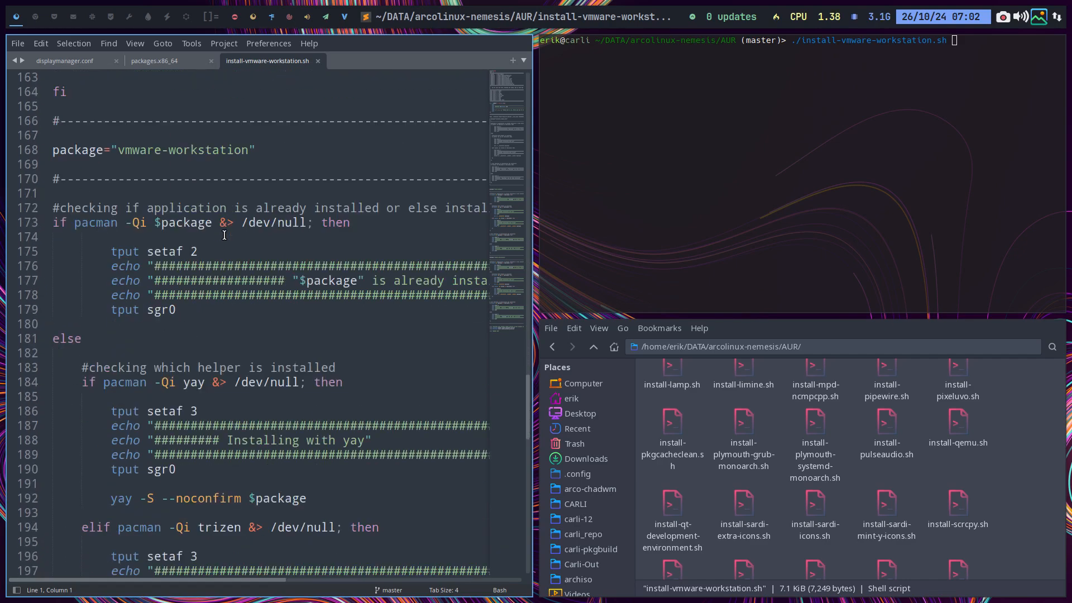
pyautogui.scroll(-7, 247, 327)
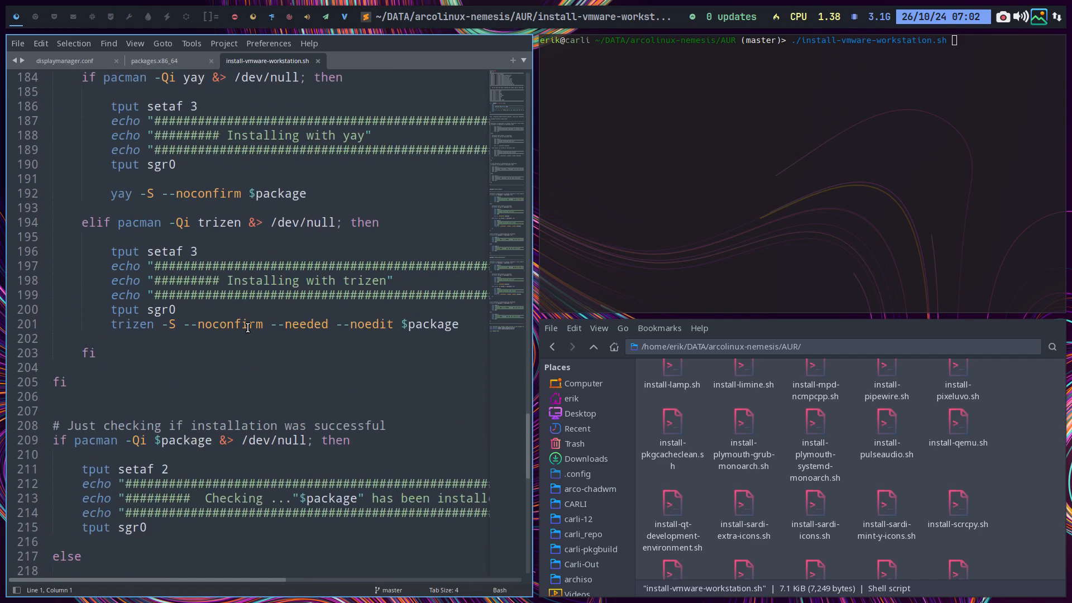
pyautogui.scroll(-4, 247, 327)
pyautogui.scroll(-6, 247, 327)
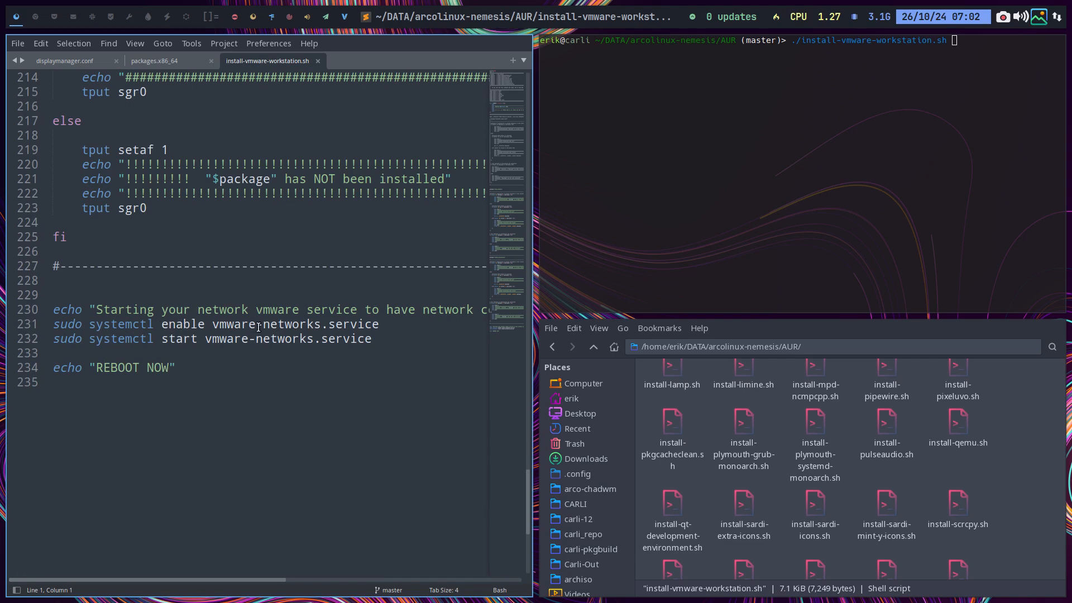
pyautogui.click(188, 370)
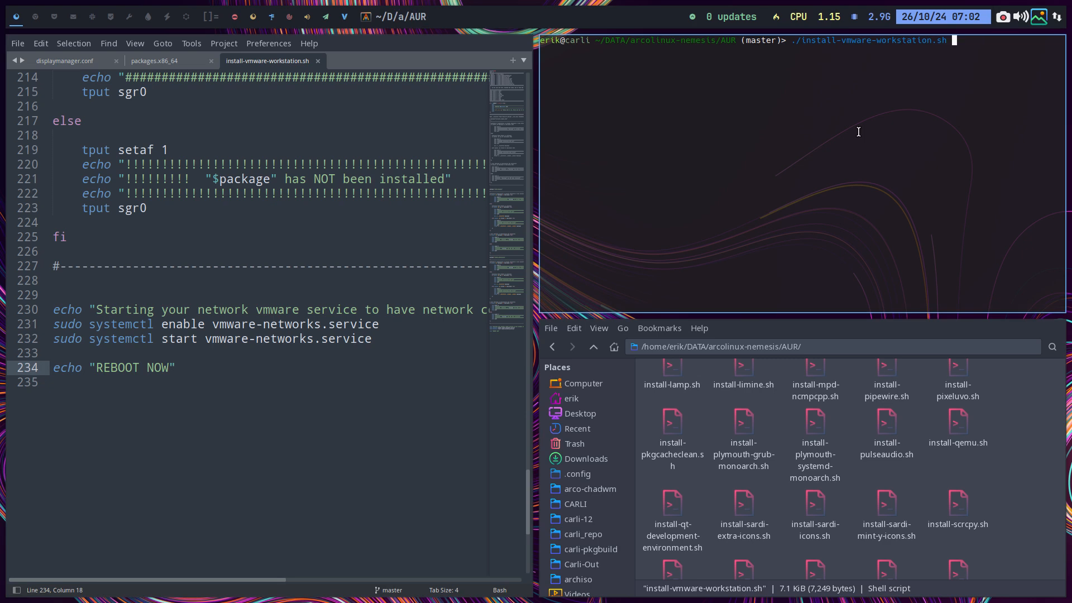
# Run the install-vmware-workstation.sh script in the terminal and submit the sudo password
pyautogui.press('Return')
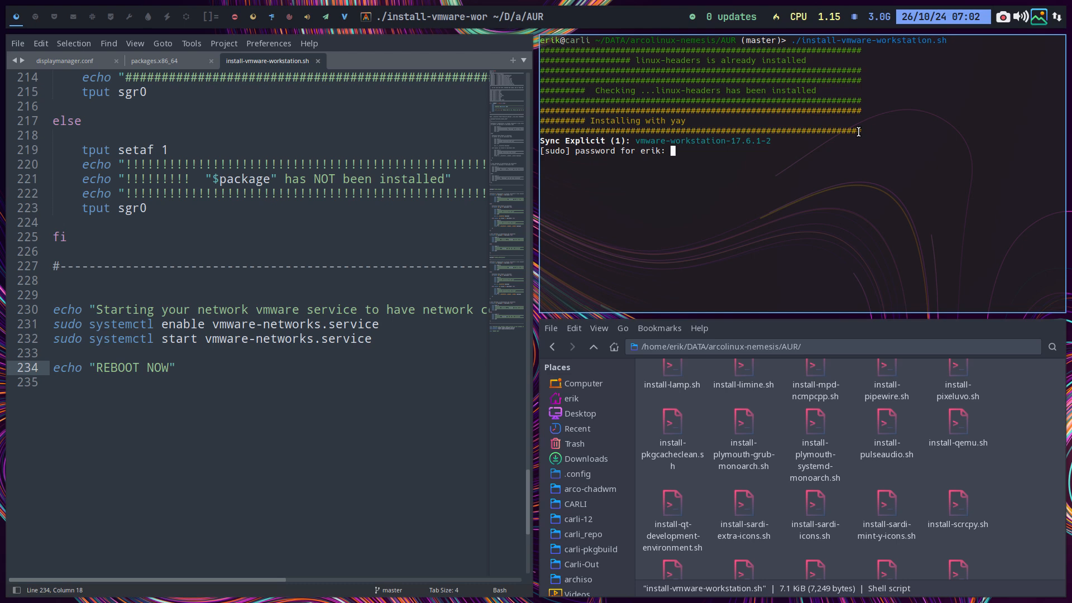
pyautogui.press('Return')
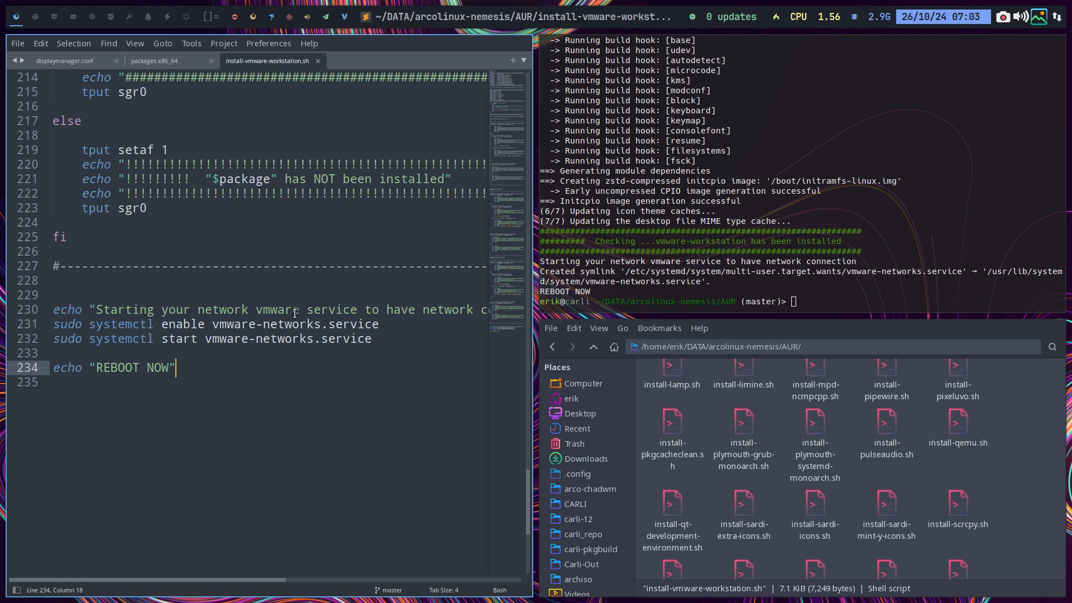
# Close the text editor, the terminal and the file manager windows
pyautogui.click(197, 428)
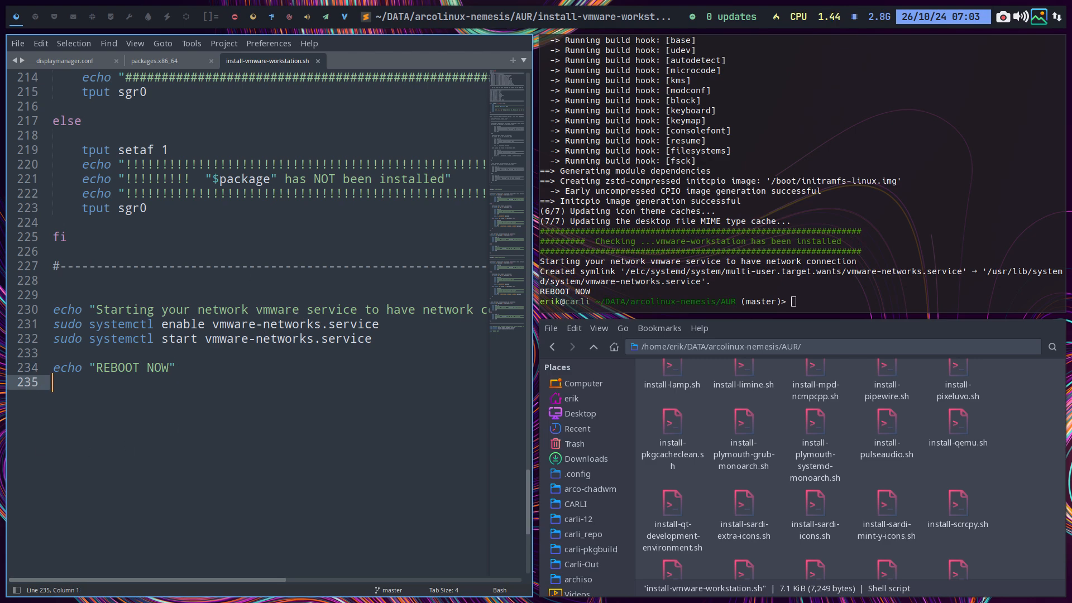
pyautogui.press('super+q')
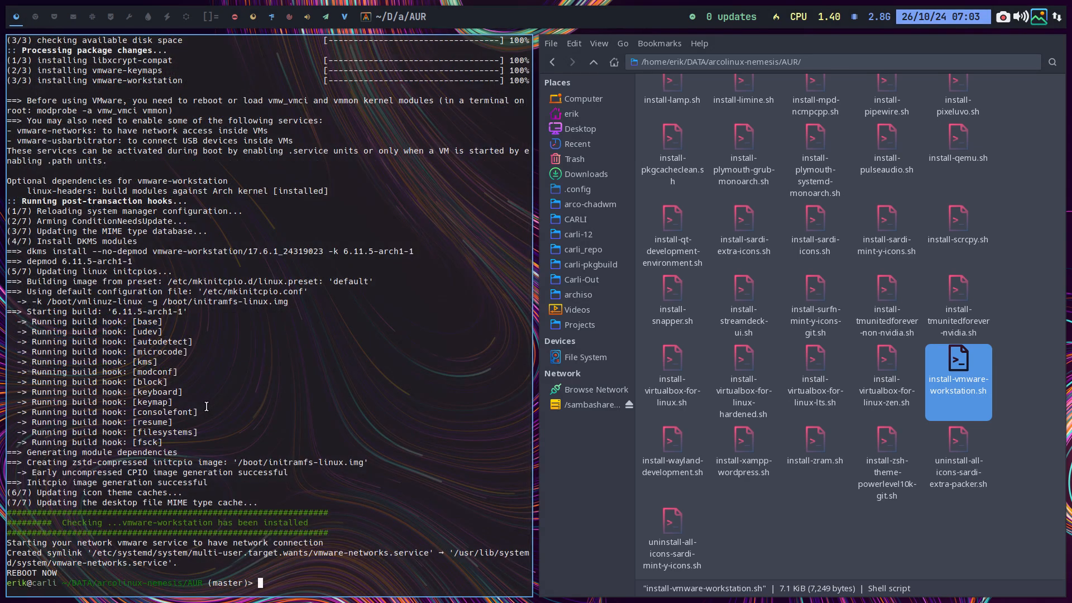
pyautogui.press('super+q')
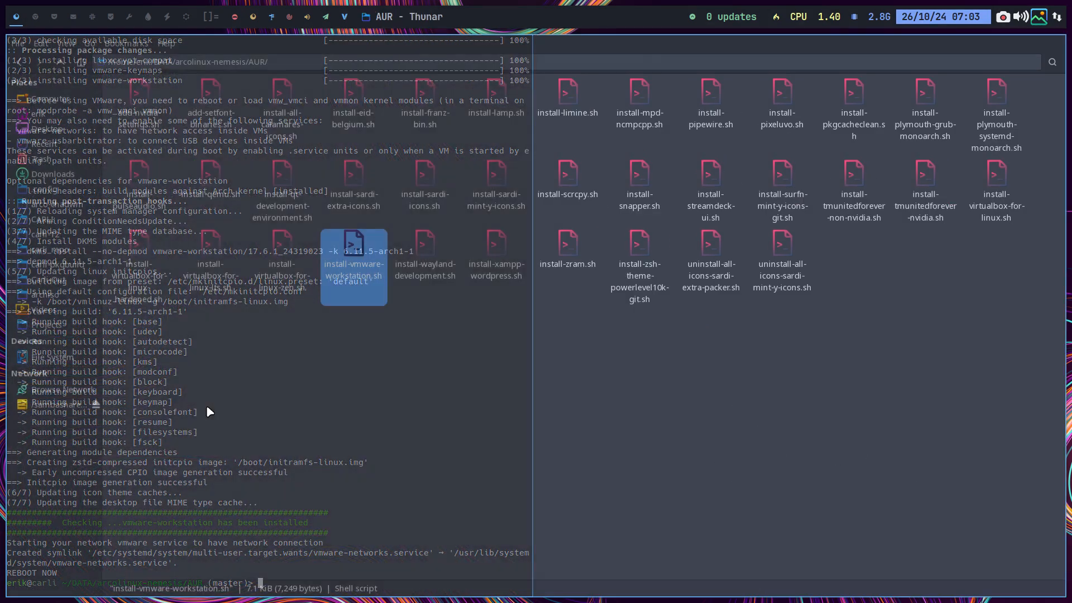
pyautogui.click(303, 346)
pyautogui.press('super+q')
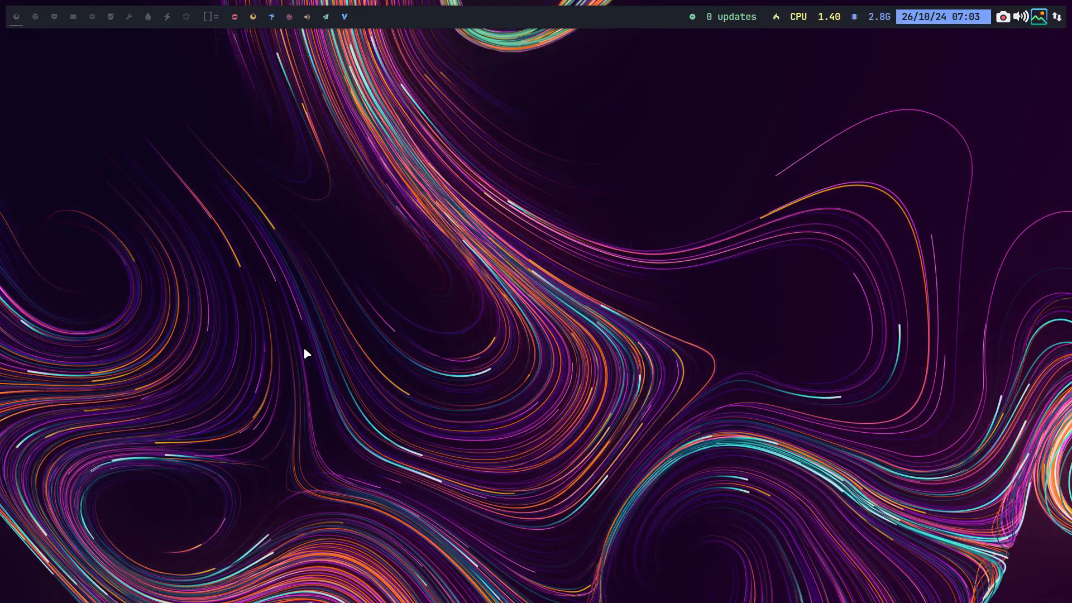
# Search the application launcher for "vm" and start VMware Workstation
pyautogui.press('super+d')
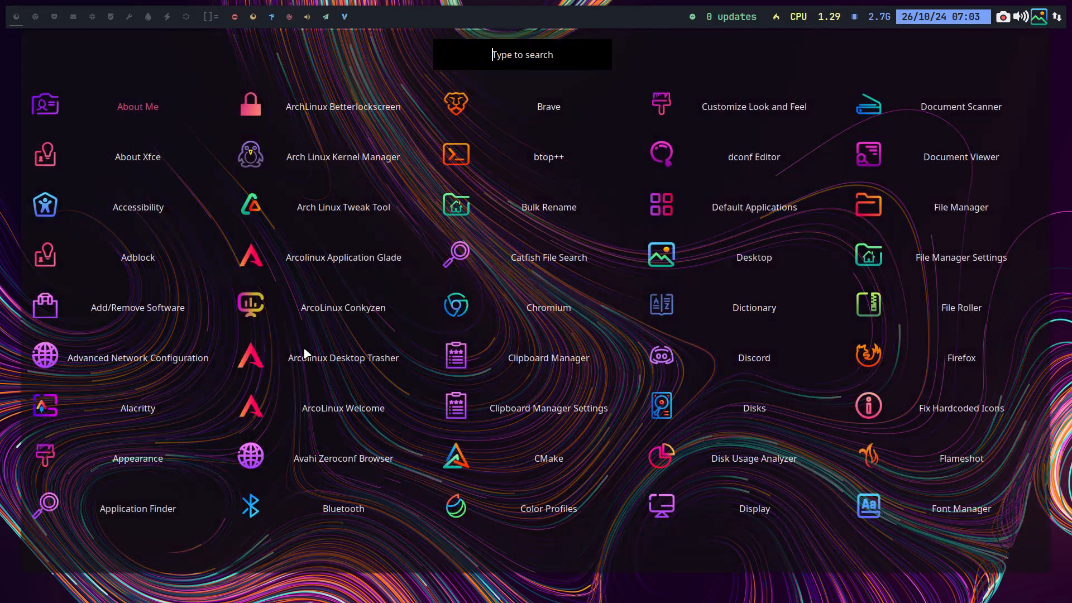
pyautogui.write('vm')
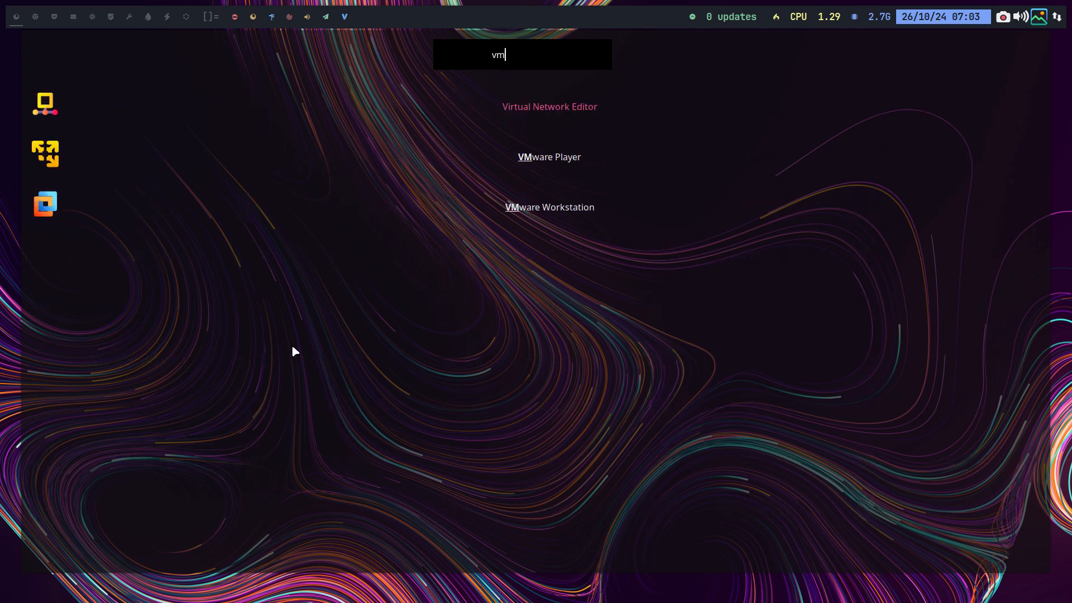
pyautogui.press('Down')
pyautogui.press('Down')
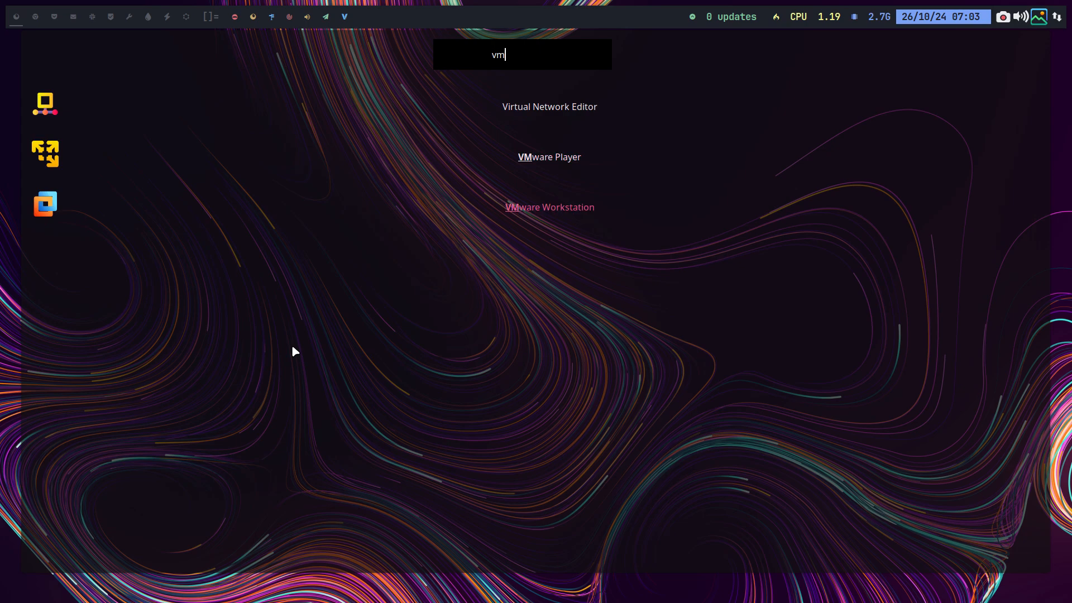
pyautogui.press('Return')
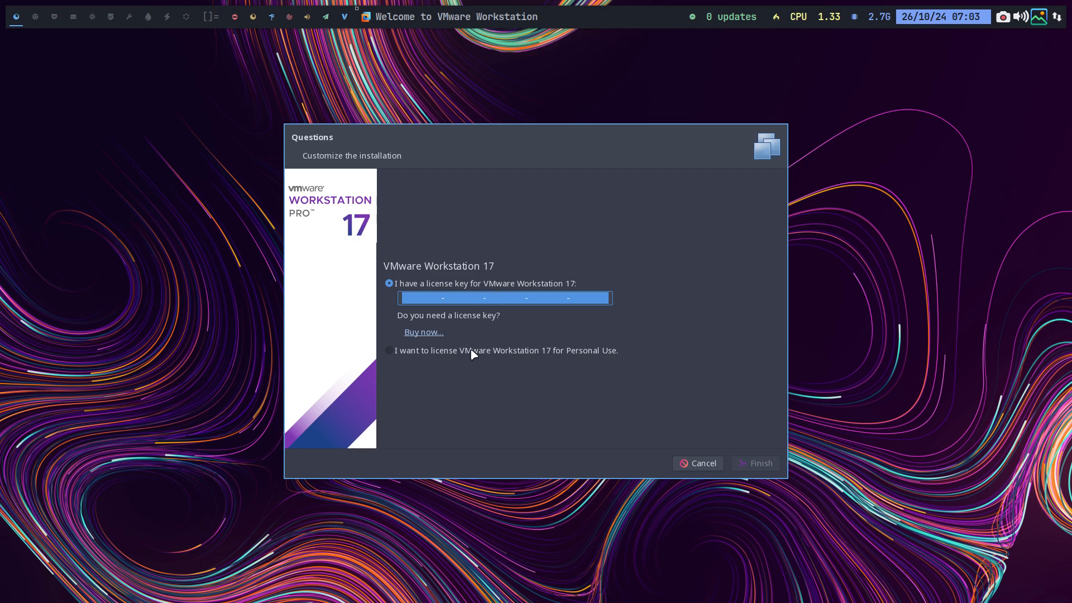
# License VMware Workstation 17 for Personal Use, authenticate with the account password and dismiss the thank-you message
pyautogui.click(430, 351)
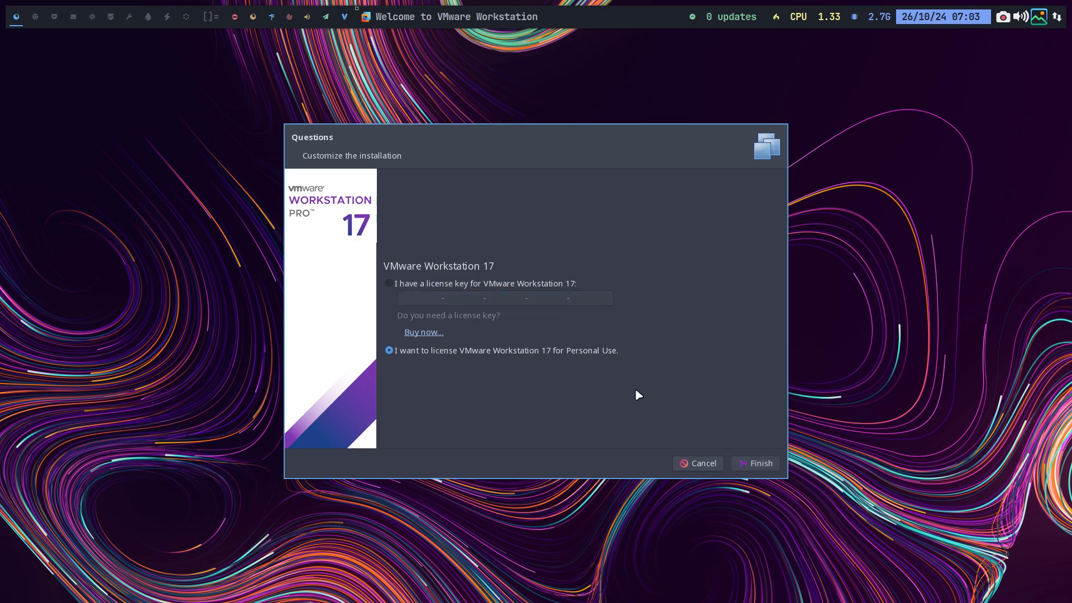
pyautogui.click(757, 464)
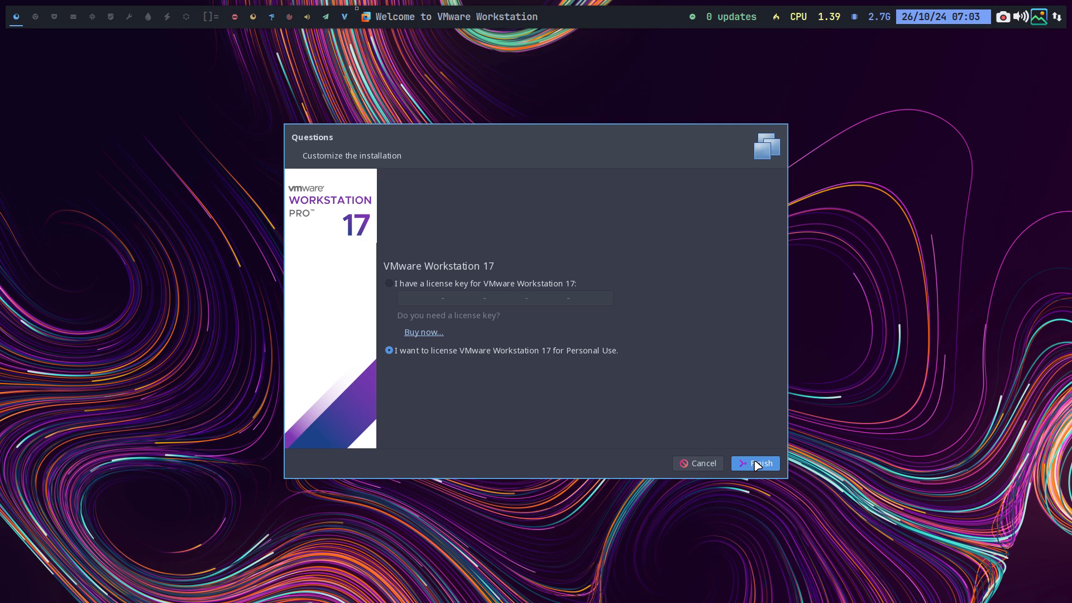
pyautogui.write('**')
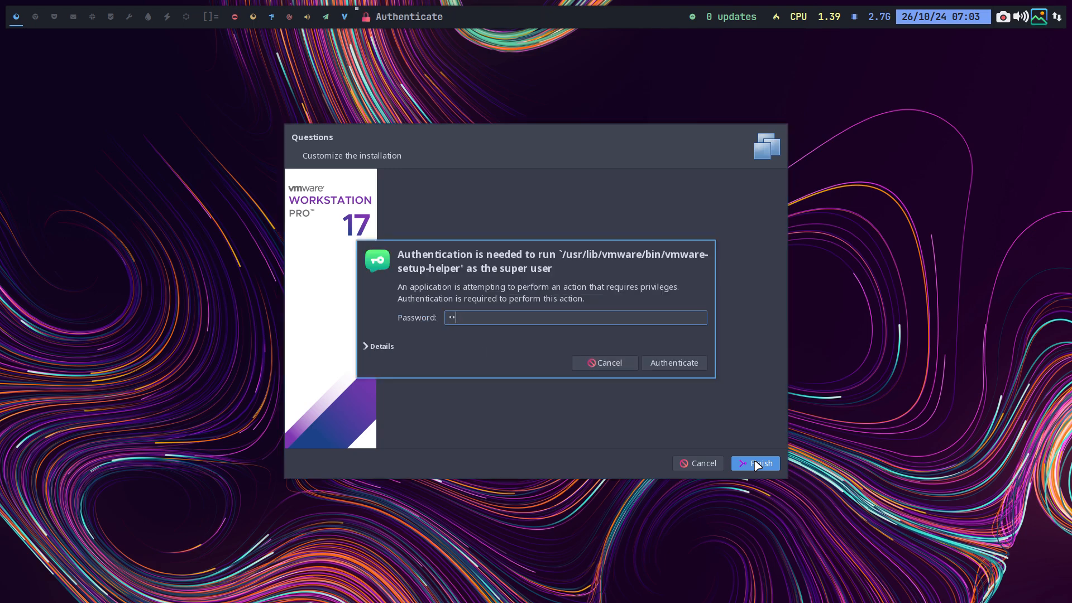
pyautogui.press('Return')
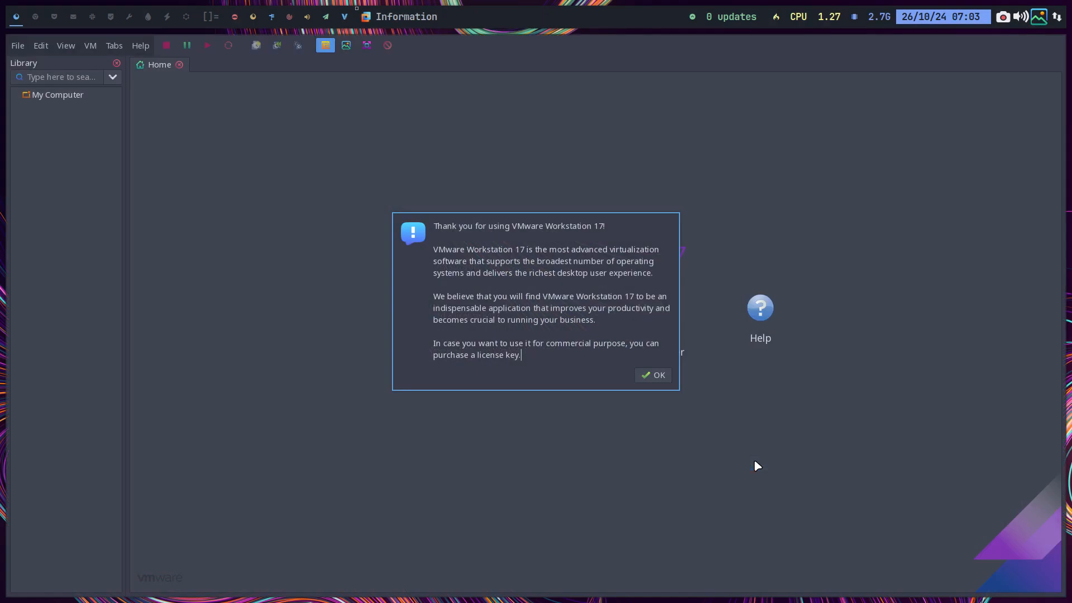
pyautogui.click(652, 375)
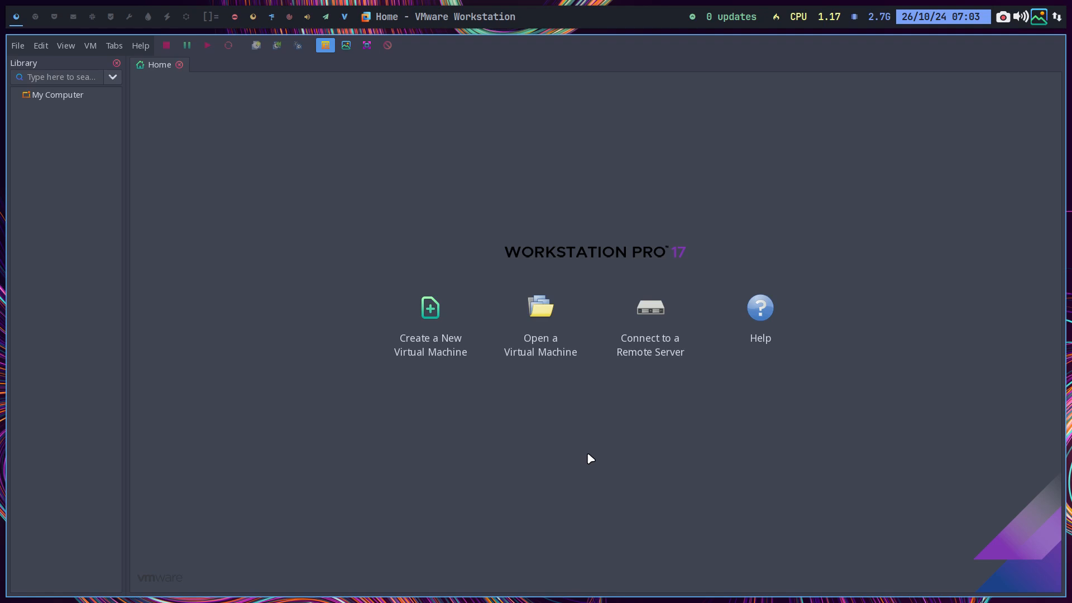
# Start creating a new virtual machine with the Typical (recommended) configuration and continue to the guest operating system installation page
pyautogui.click(432, 320)
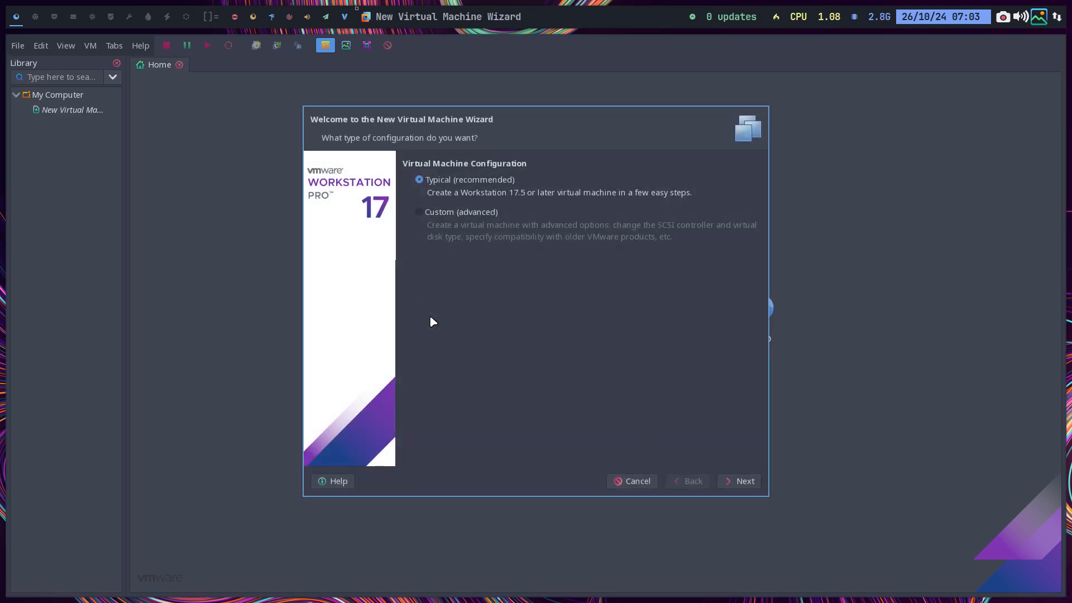
pyautogui.click(449, 215)
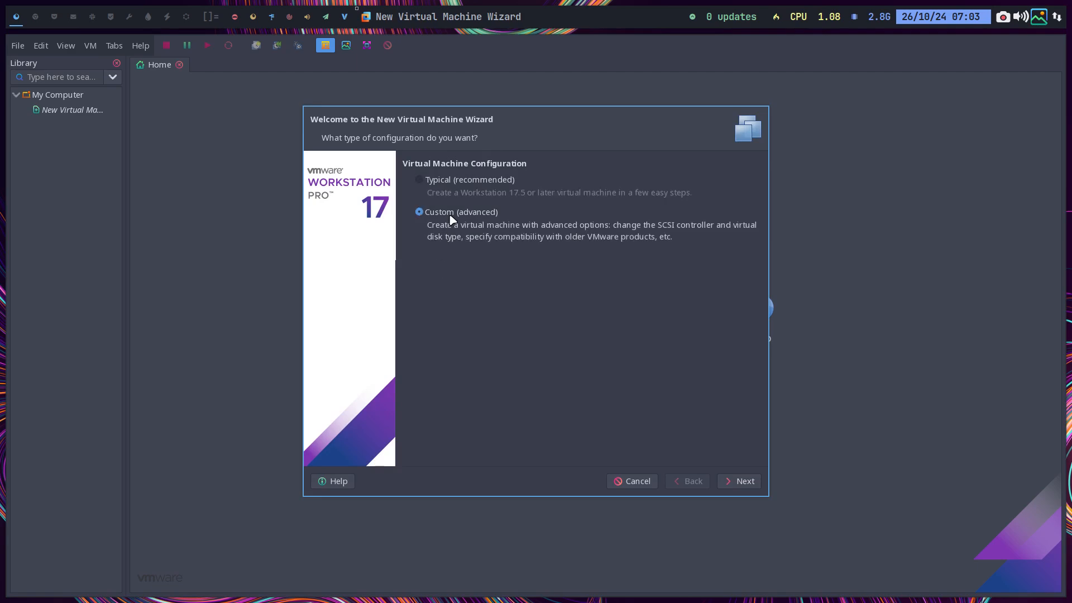
pyautogui.click(509, 181)
pyautogui.click(740, 480)
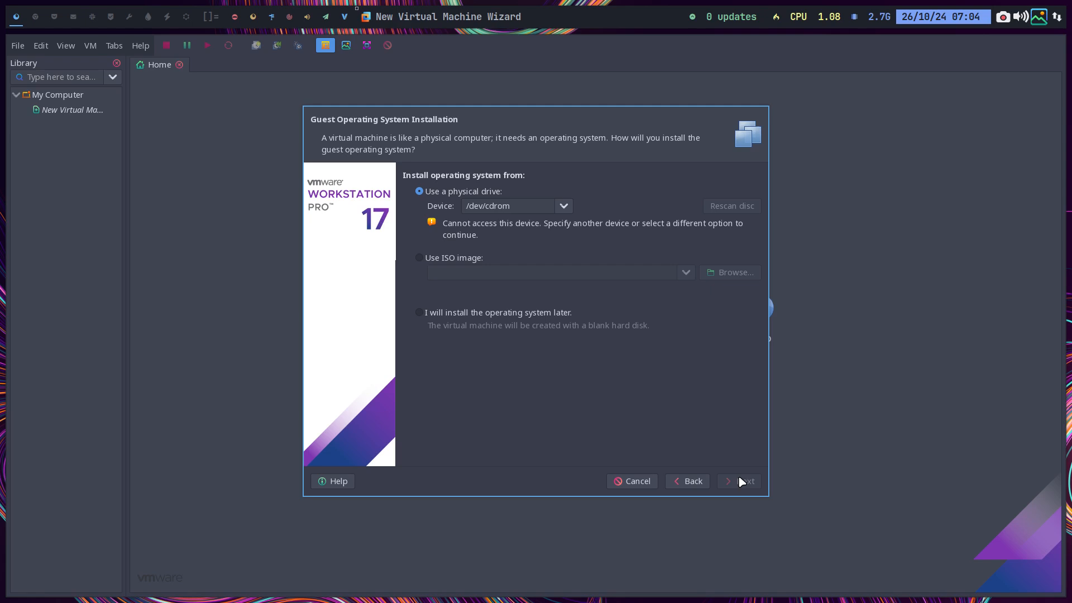
# Choose to install from an ISO image and browse to the Carli-Out folder in the home directory
pyautogui.click(456, 254)
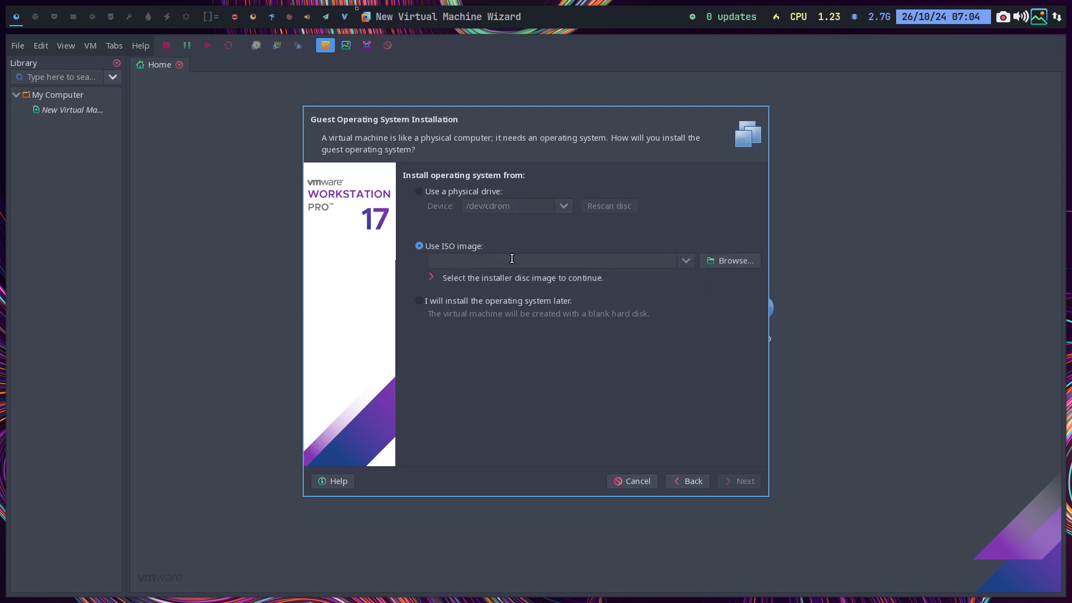
pyautogui.click(729, 261)
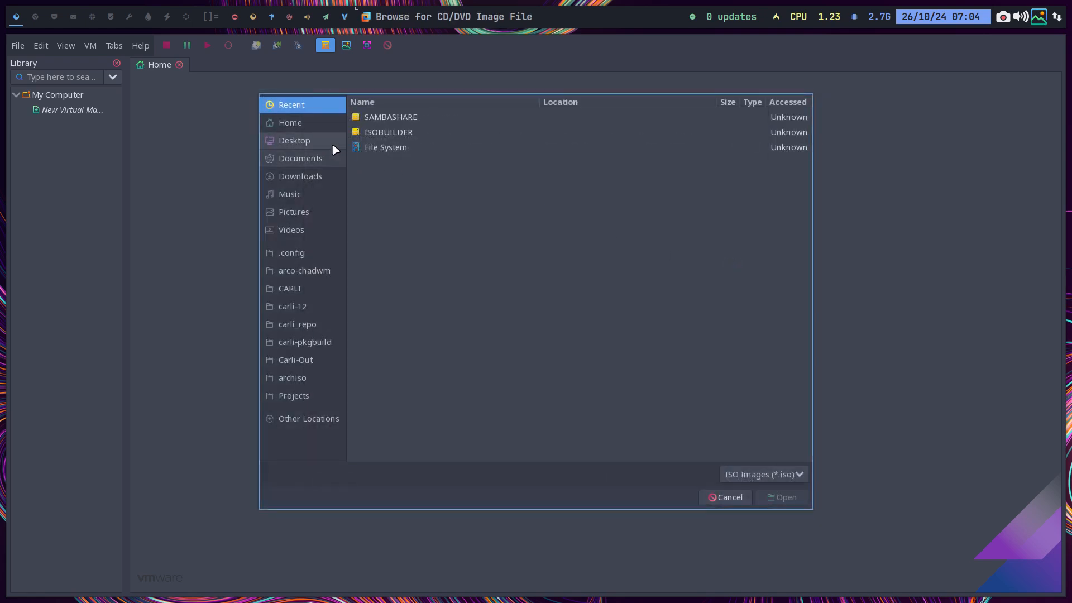
pyautogui.click(306, 123)
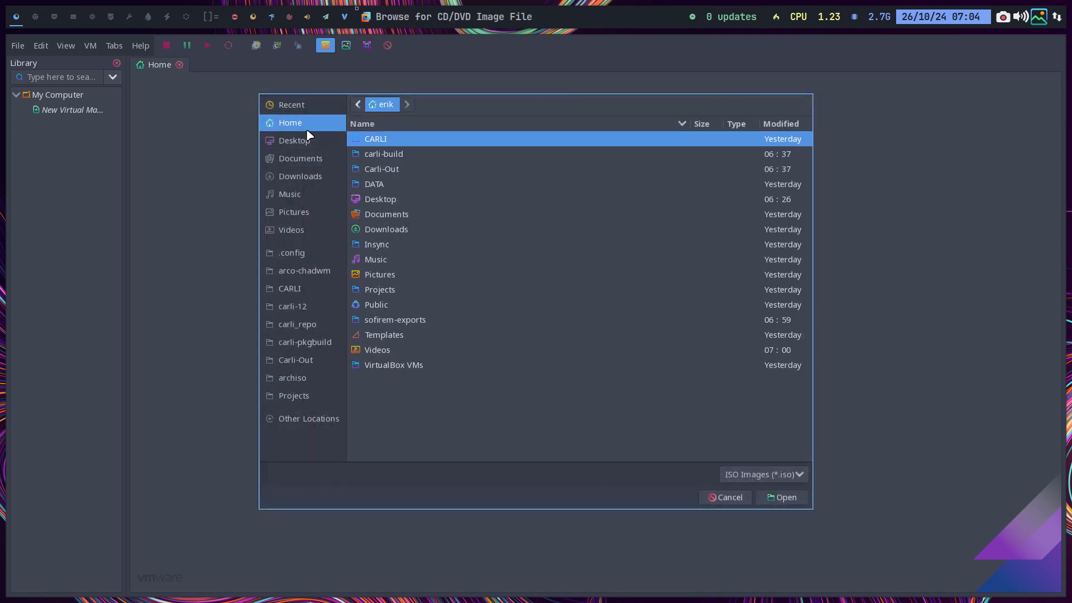
pyautogui.click(387, 173)
pyautogui.doubleClick(396, 174)
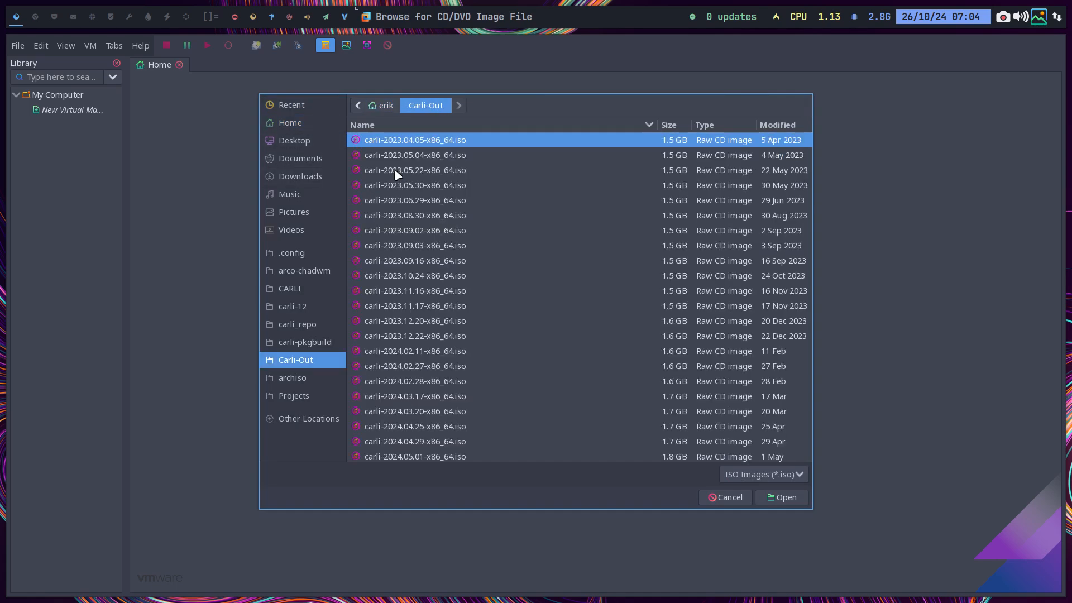
# Use carli-2024.10.26-x86_64.iso as the installer disc image and continue to the guest operating system selection
pyautogui.scroll(-5, 436, 313)
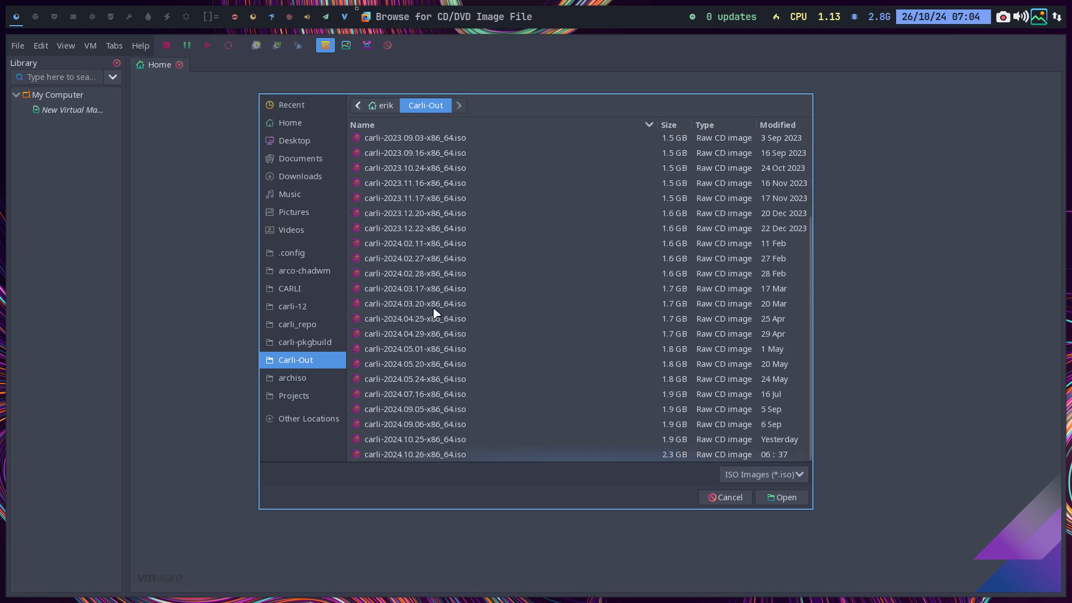
pyautogui.click(426, 450)
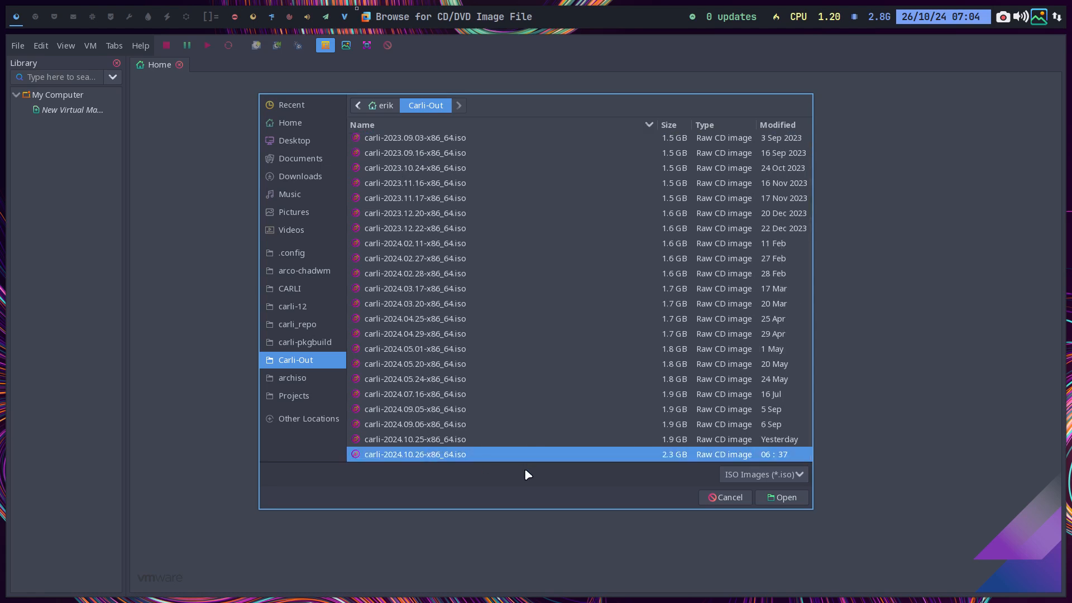
pyautogui.click(464, 441)
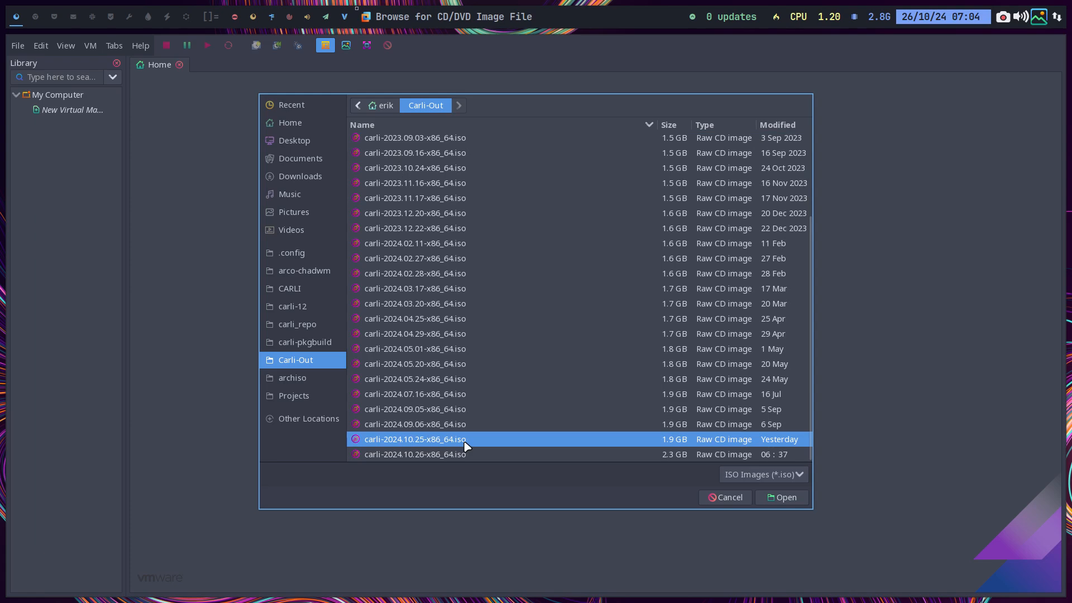
pyautogui.click(465, 457)
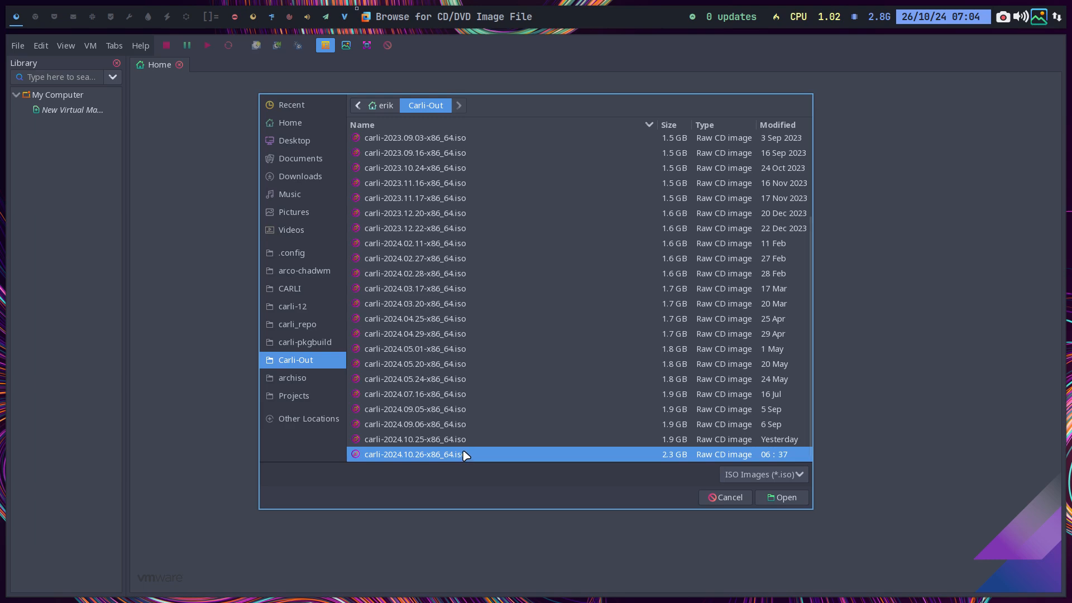
pyautogui.click(463, 445)
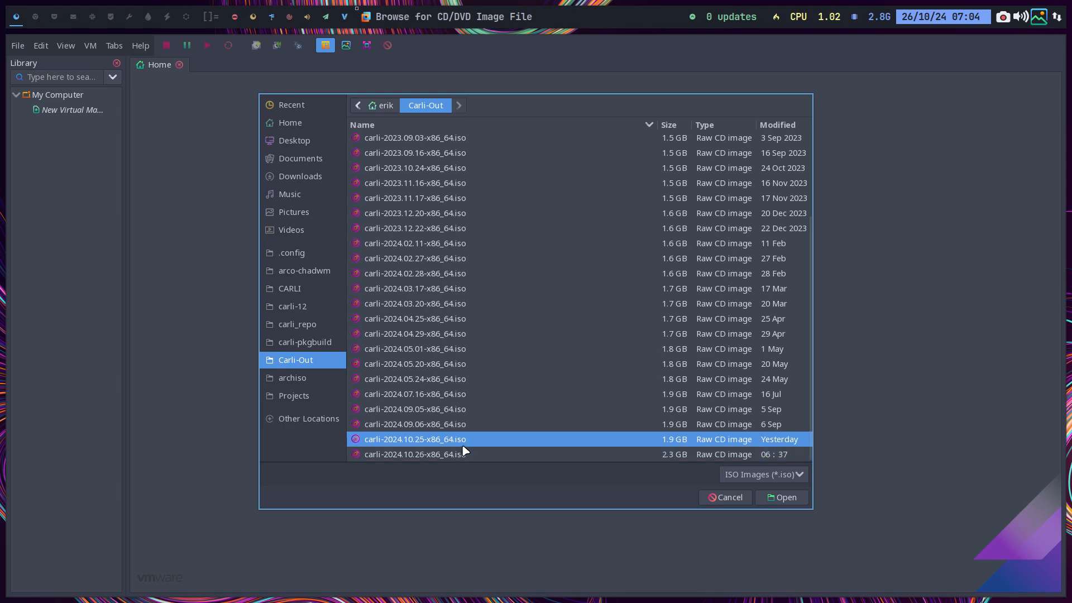
pyautogui.click(465, 454)
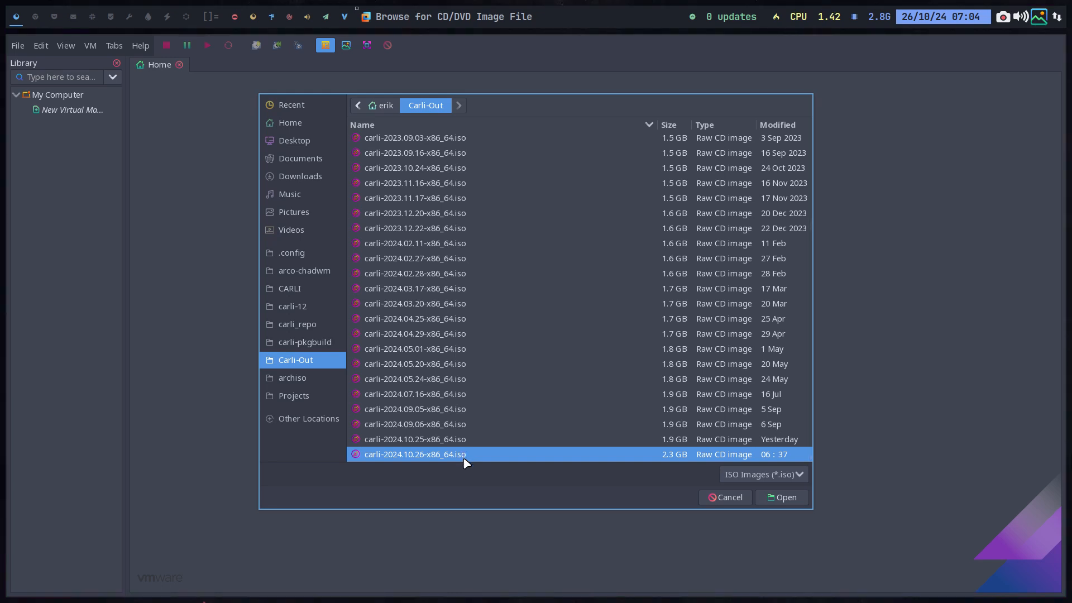
pyautogui.click(783, 498)
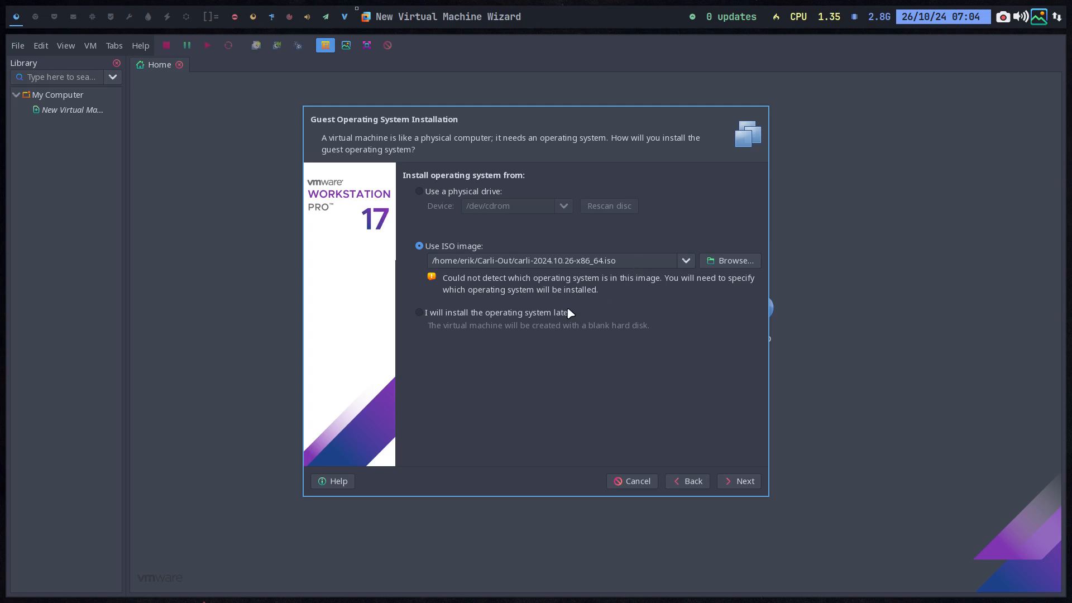
pyautogui.click(736, 483)
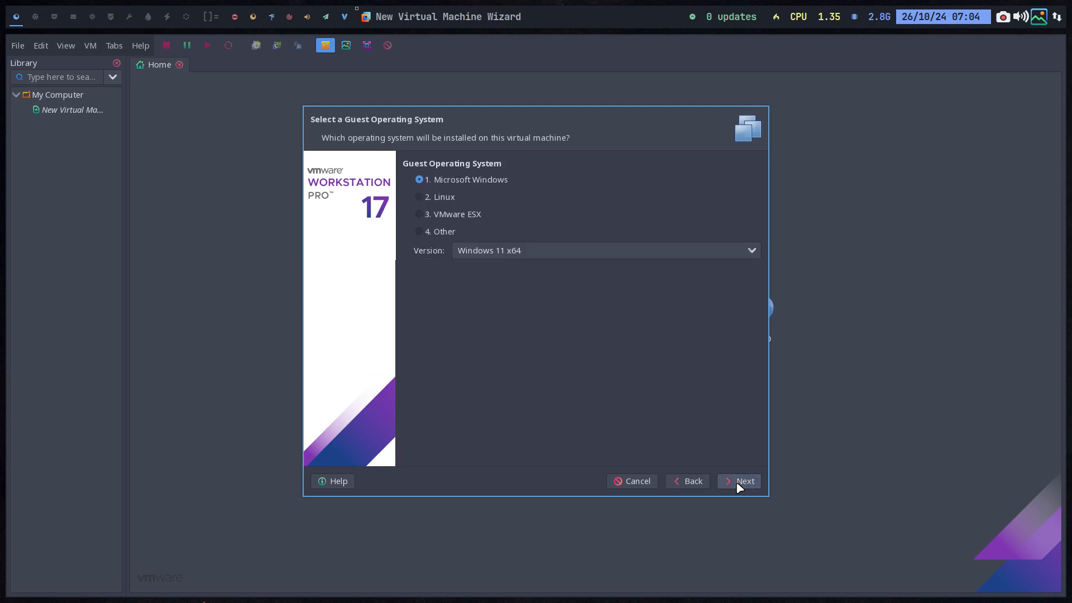
# Set the guest operating system to Linux, version Other Linux 6.x kernel 64-bit, and continue to the virtual machine name page
pyautogui.click(439, 199)
pyautogui.click(588, 255)
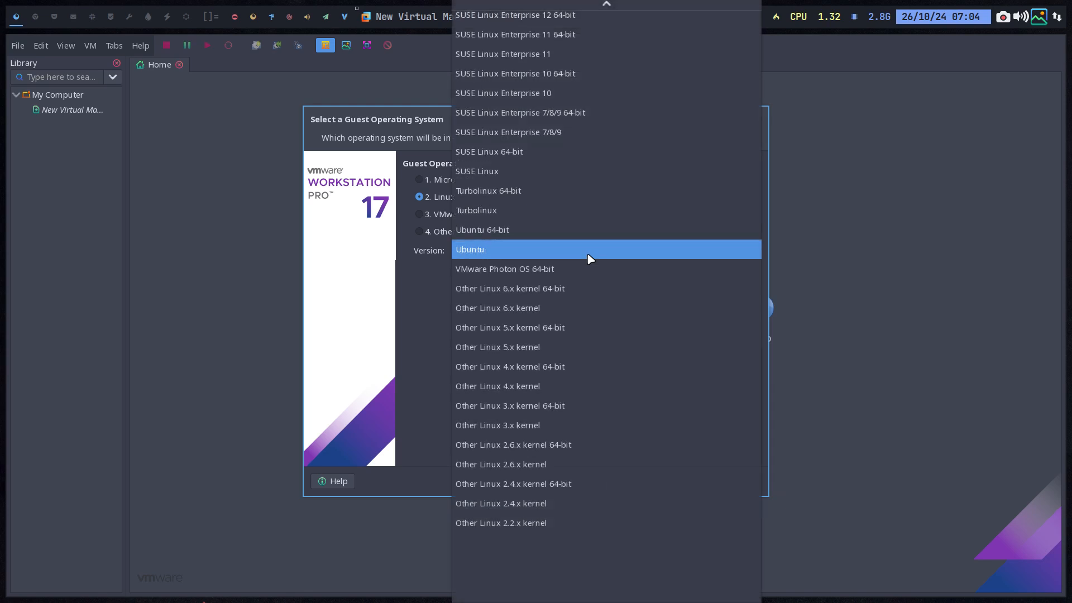
pyautogui.scroll(5, 594, 502)
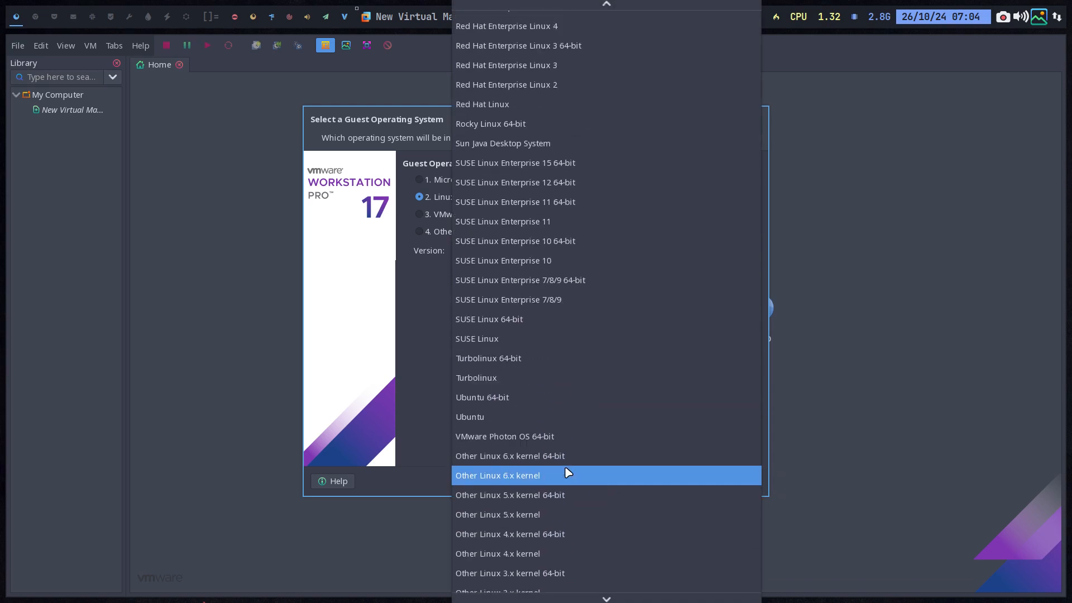
pyautogui.scroll(6, 614, 260)
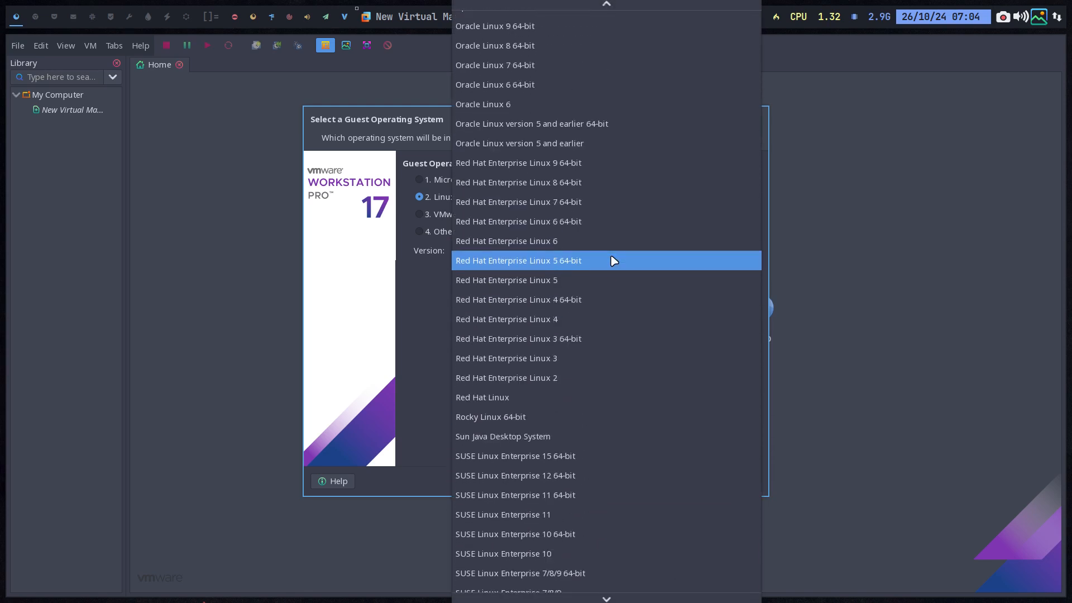
pyautogui.scroll(6, 592, 189)
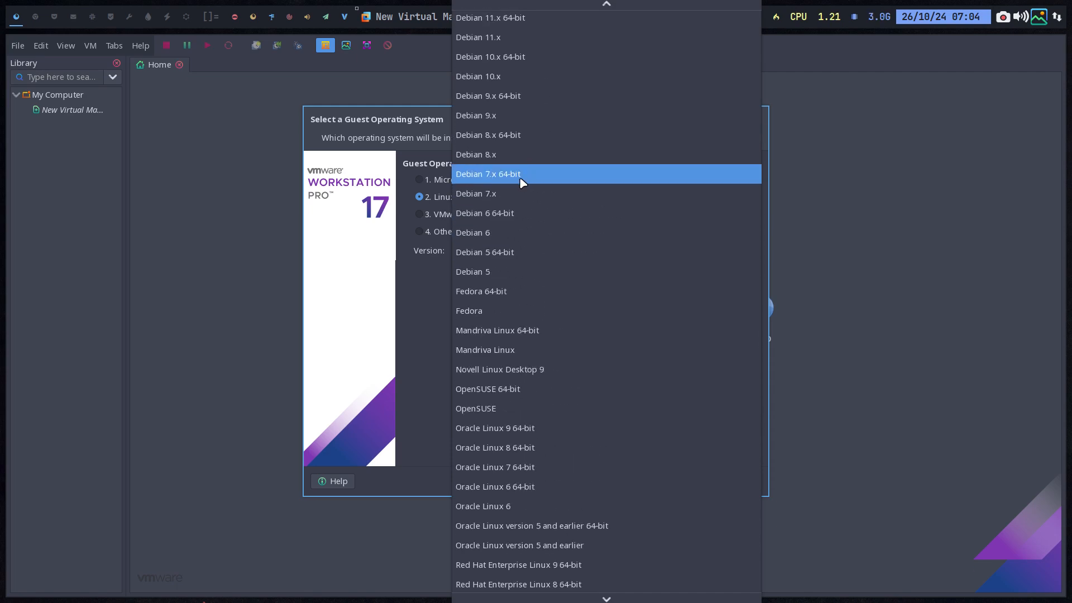
pyautogui.scroll(3, 525, 124)
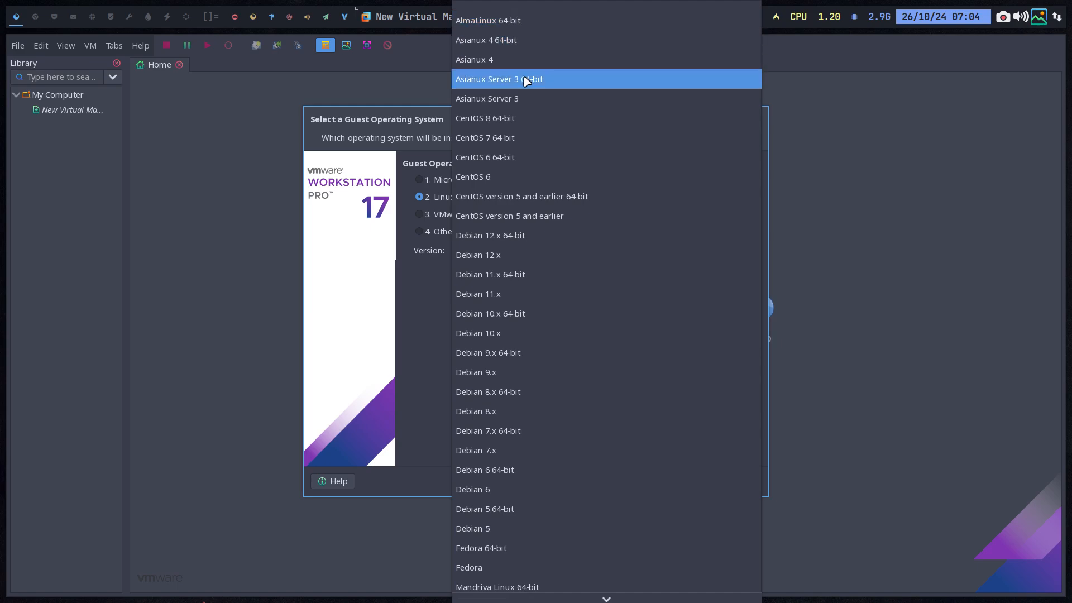
pyautogui.scroll(-2, 545, 368)
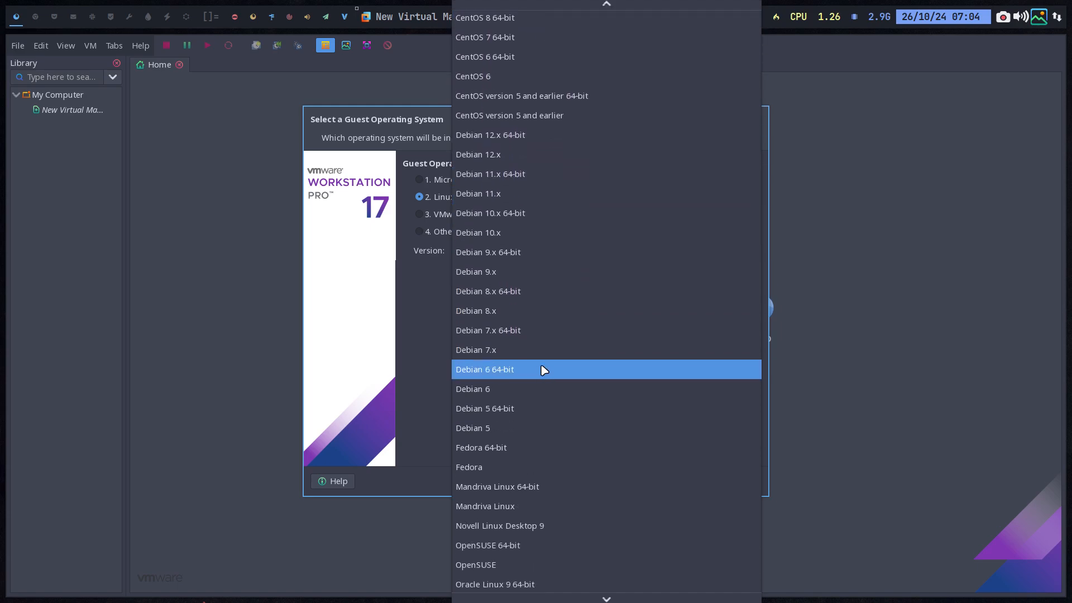
pyautogui.scroll(-3, 596, 529)
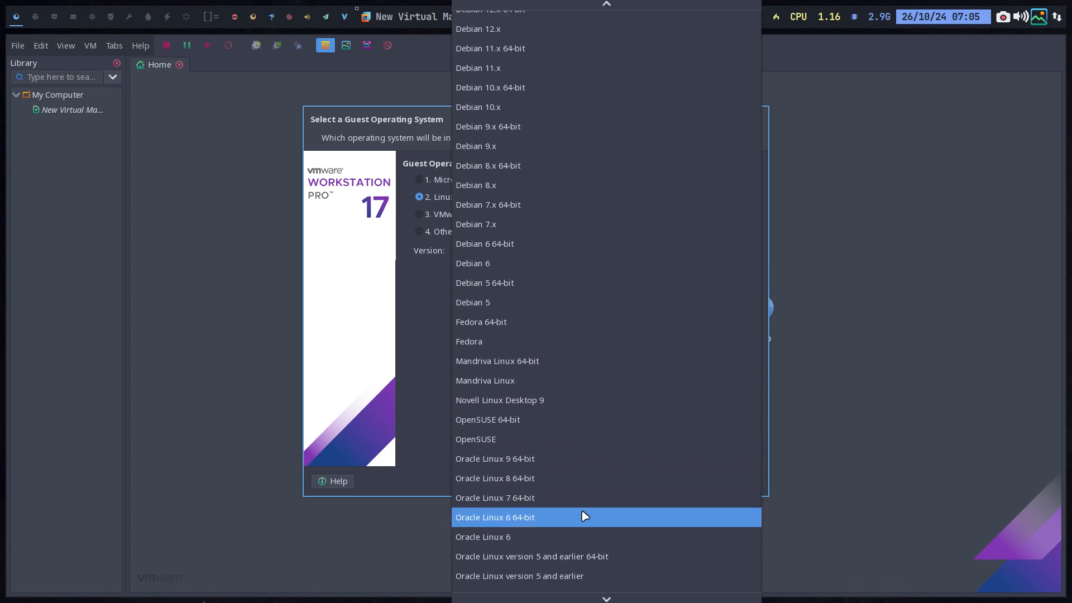
pyautogui.scroll(-6, 585, 516)
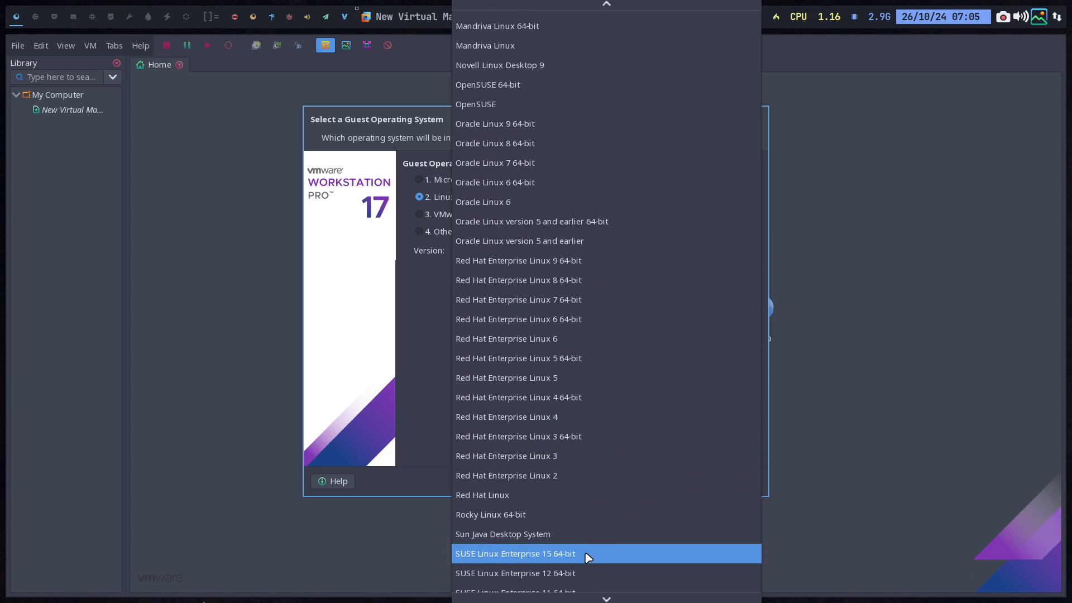
pyautogui.scroll(-5, 587, 556)
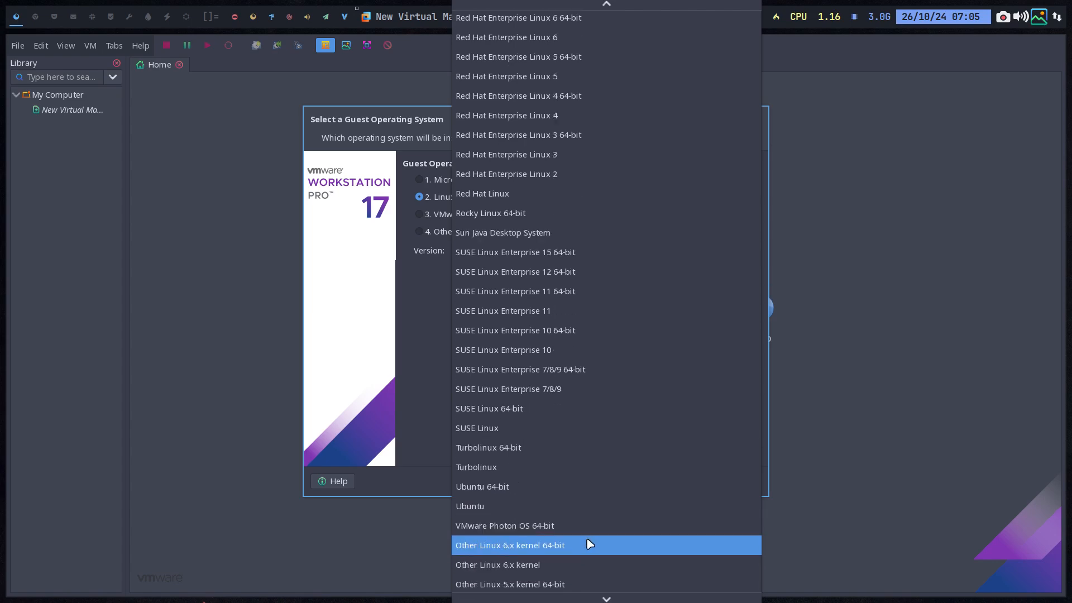
pyautogui.scroll(-3, 589, 541)
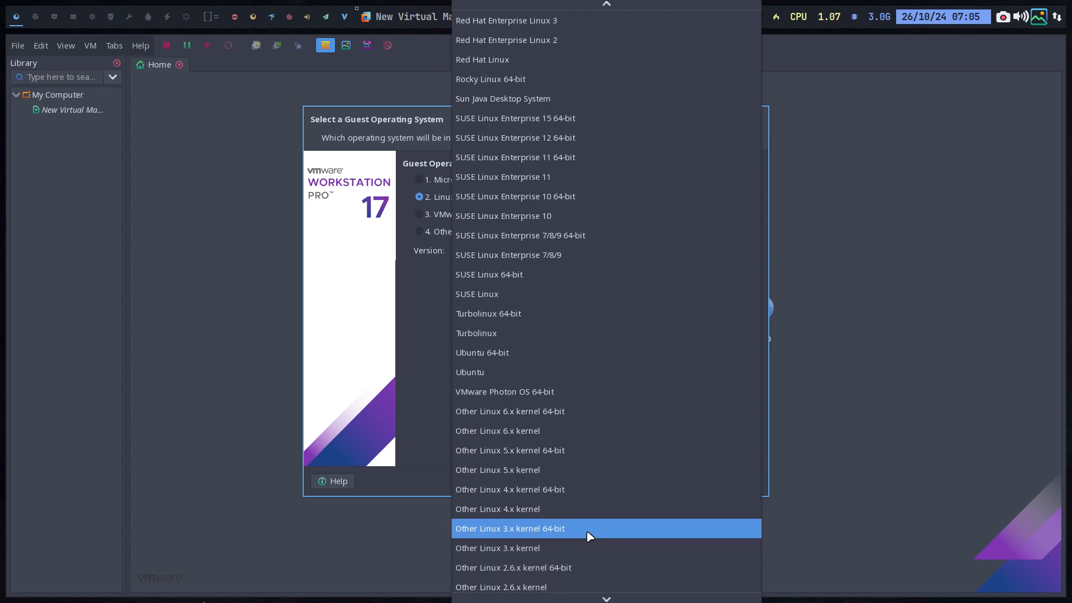
pyautogui.scroll(-1, 589, 536)
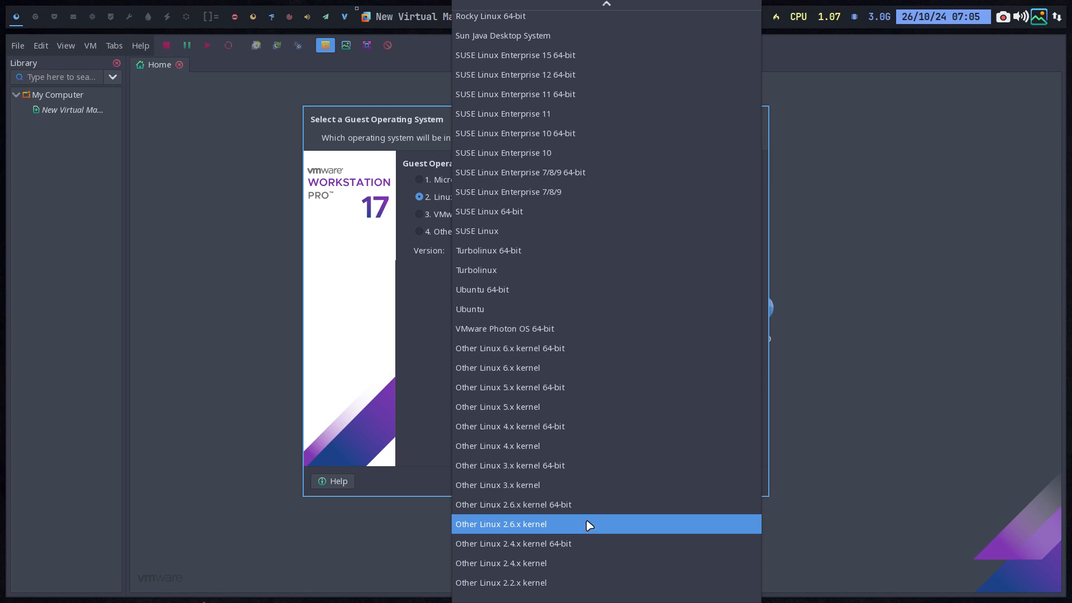
pyautogui.click(565, 353)
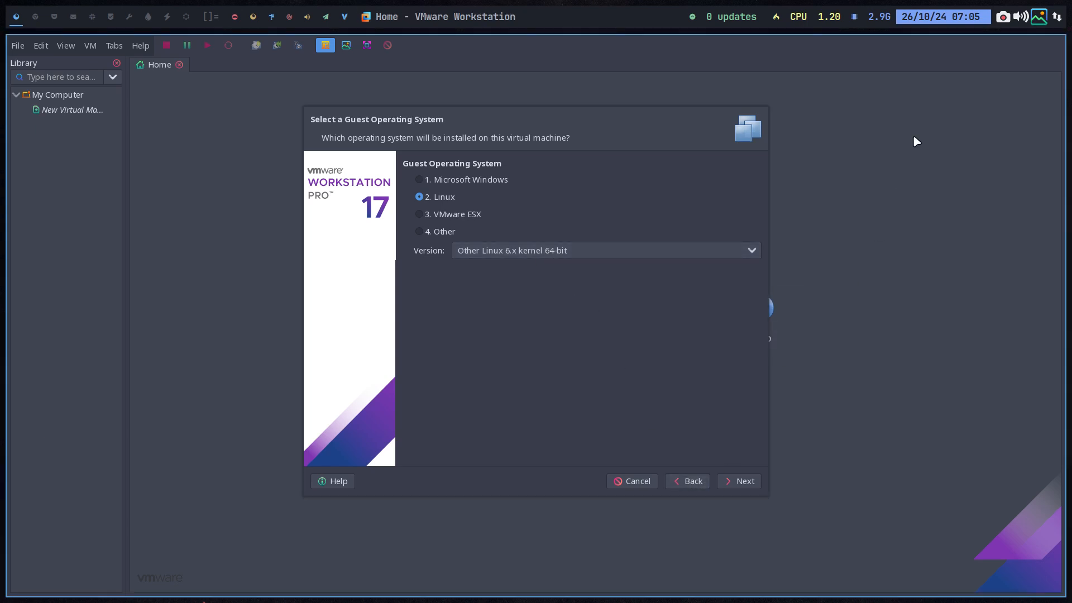
pyautogui.click(740, 481)
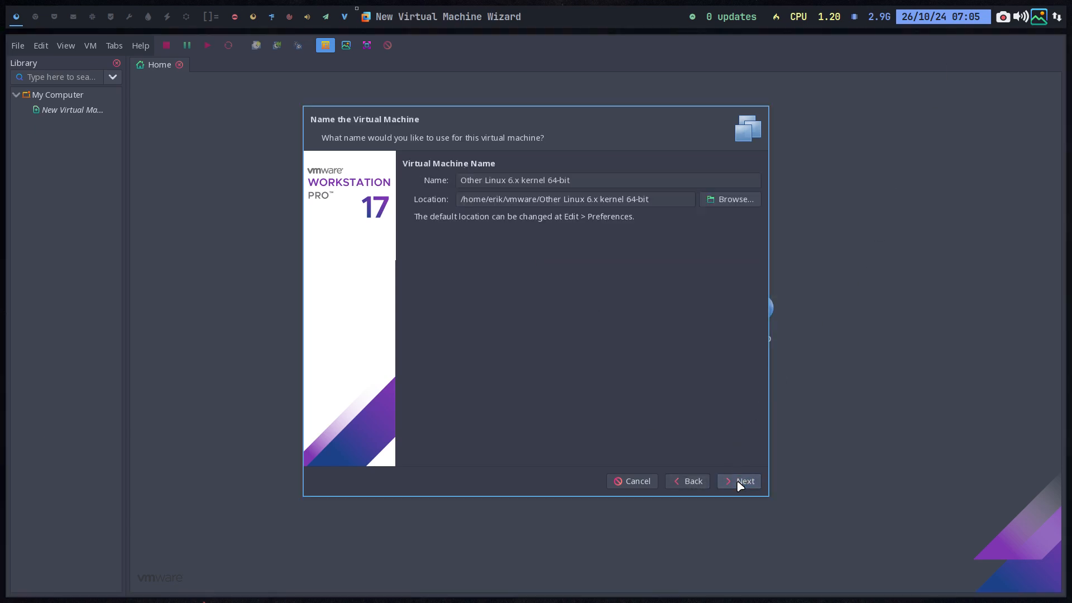
# Name the virtual machine Carli and continue to the disk capacity page
pyautogui.moveTo(575, 180); pyautogui.dragTo(412, 180)
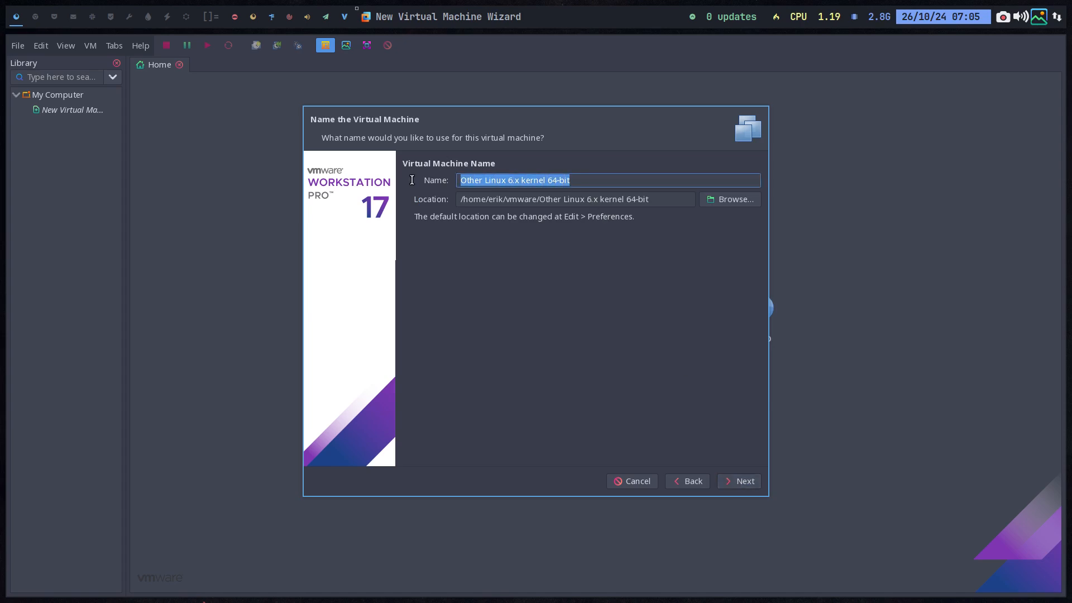
pyautogui.write('Carli')
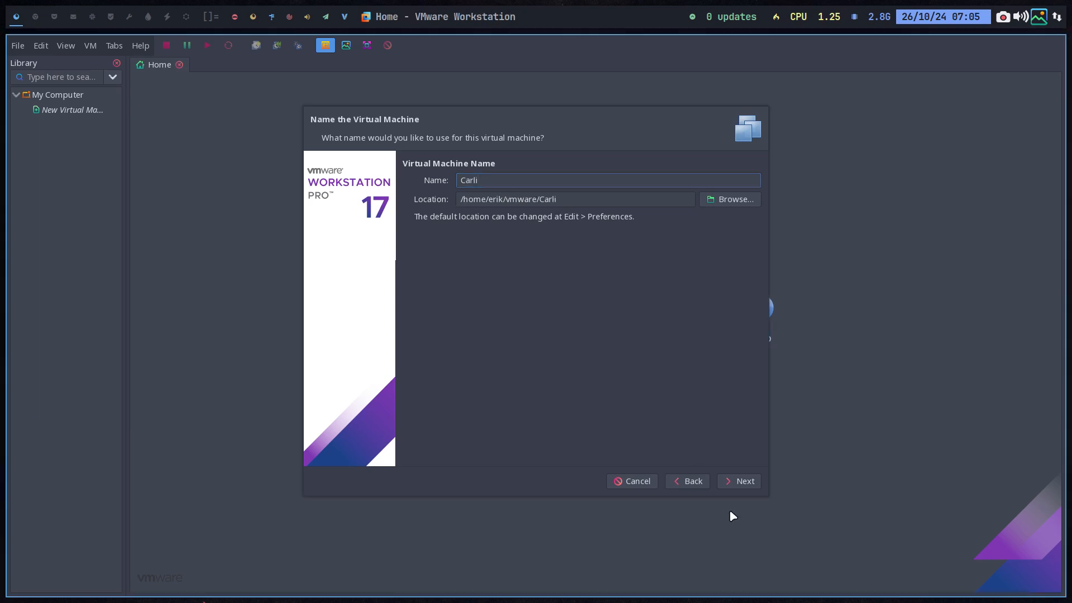
pyautogui.click(741, 482)
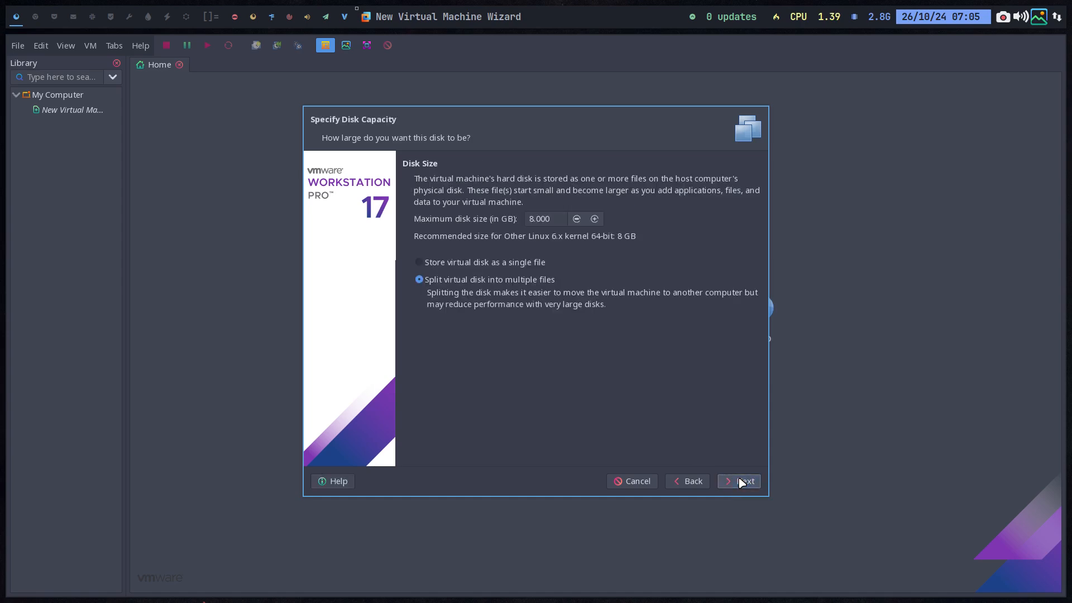
# Set the maximum disk size to 30 GB, split the virtual disk into multiple files and continue to the creation summary
pyautogui.doubleClick(533, 218)
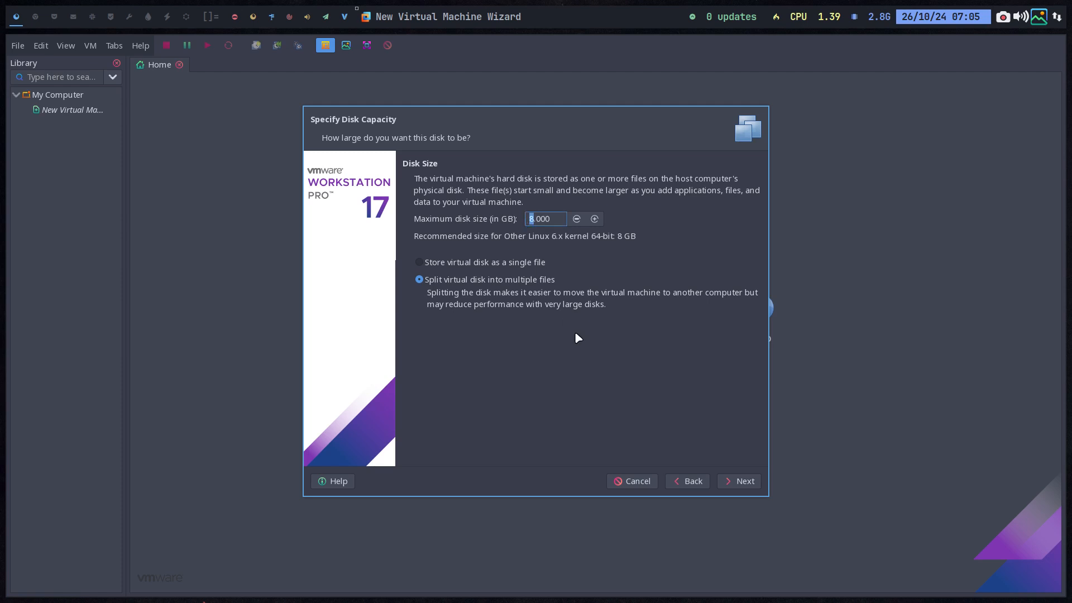
pyautogui.write('30')
pyautogui.click(508, 262)
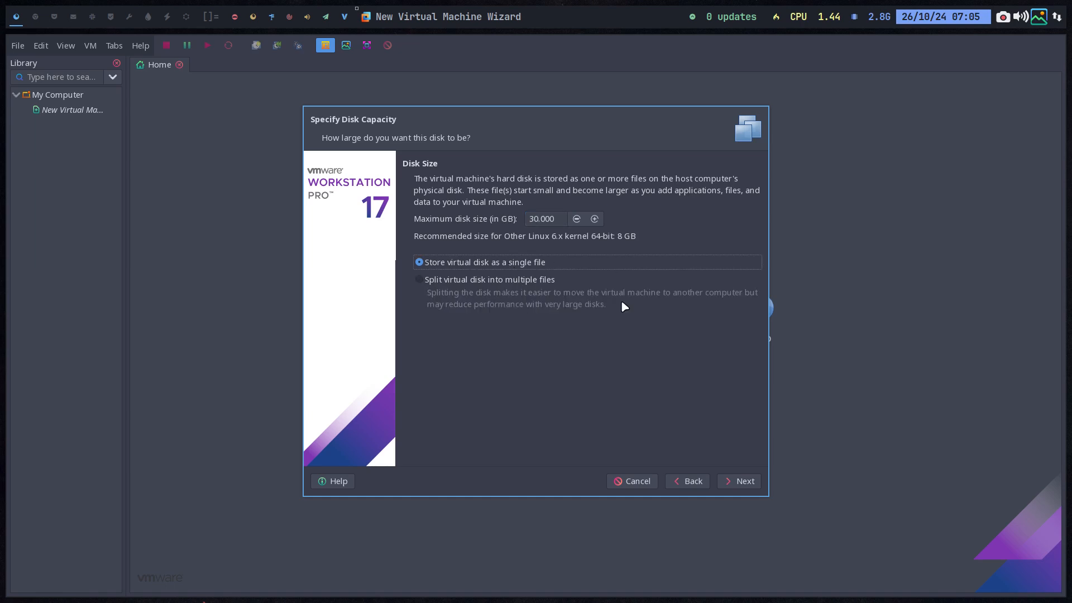
pyautogui.click(546, 284)
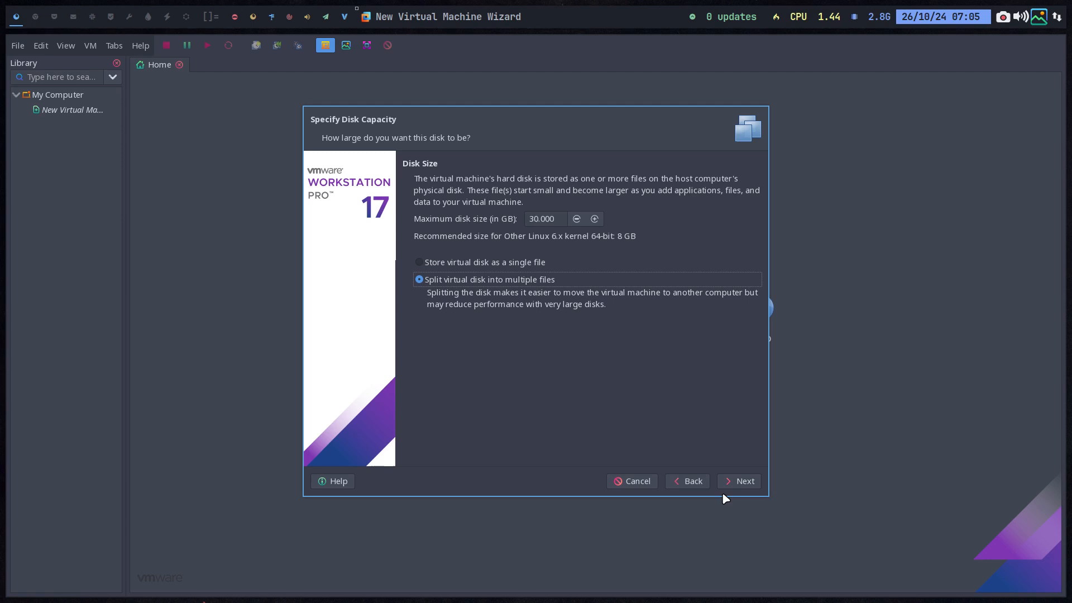
pyautogui.click(745, 482)
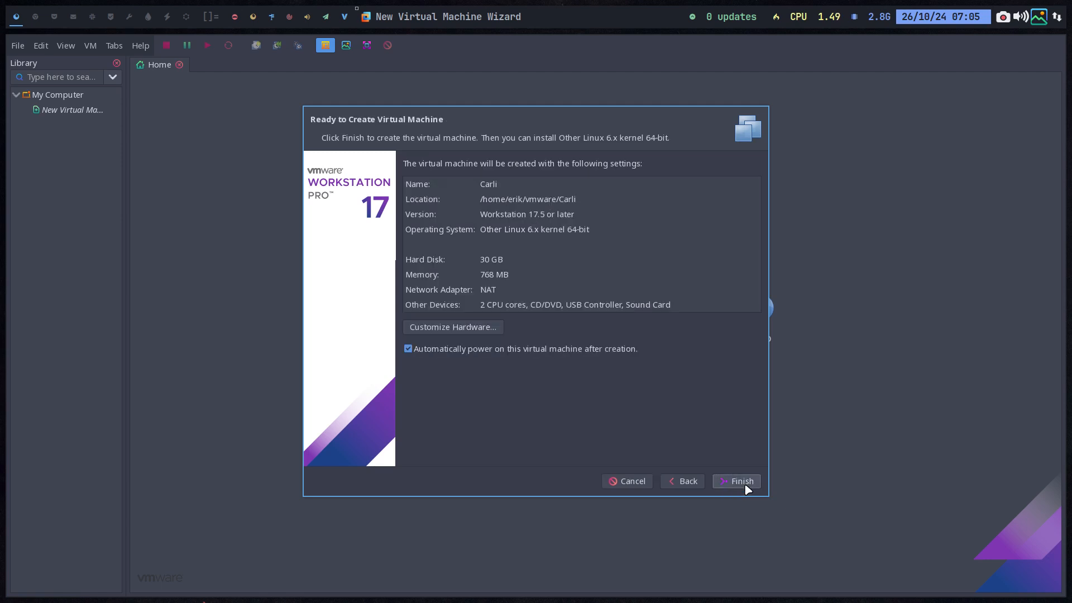
# Open the hardware customization for the new virtual machine and show its processor settings
pyautogui.click(485, 330)
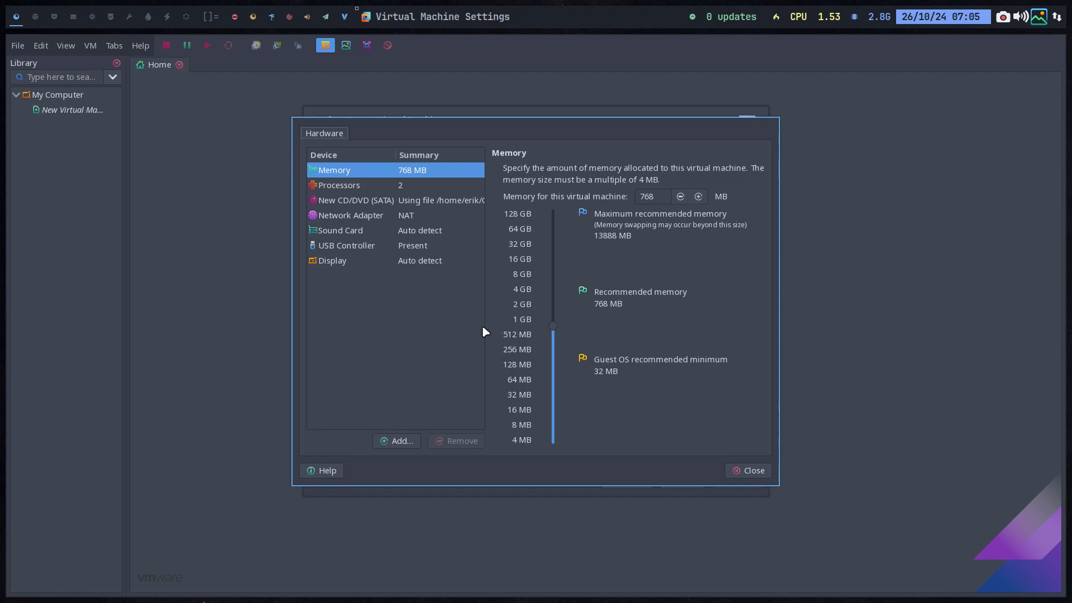
pyautogui.click(449, 187)
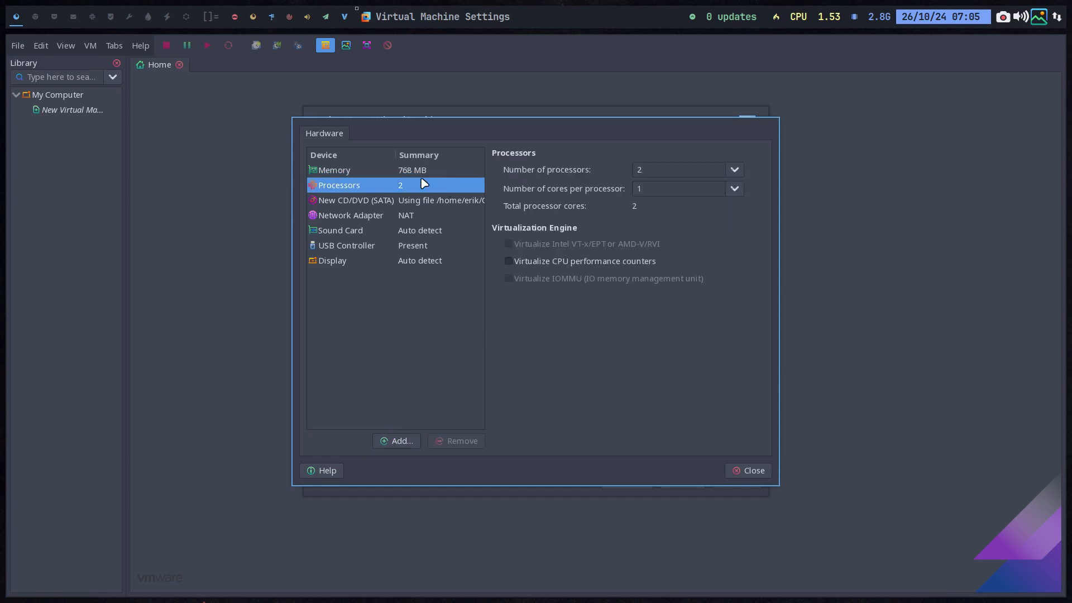
# Examine the host's CPU cores and memory in btop on the second workspace, close it and return to the virtual machine settings
pyautogui.click(35, 16)
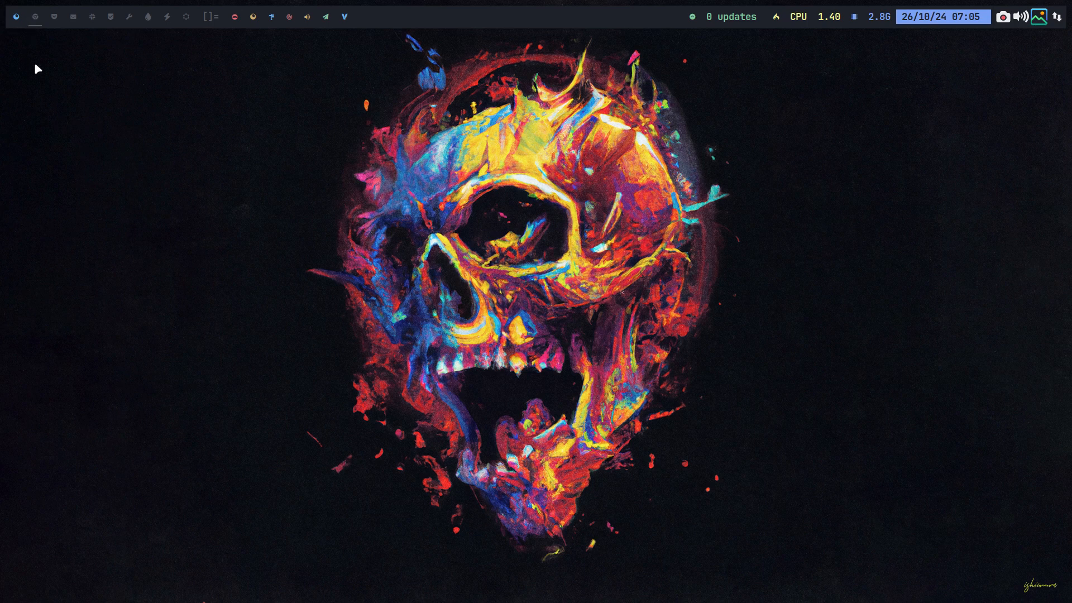
pyautogui.press('super+Return')
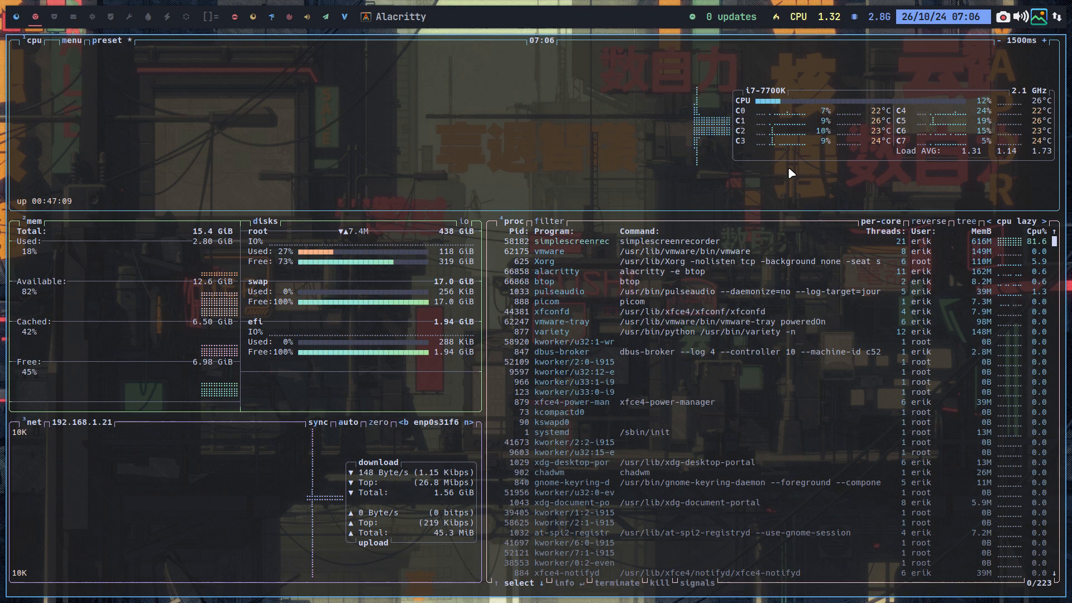
pyautogui.press('super+q')
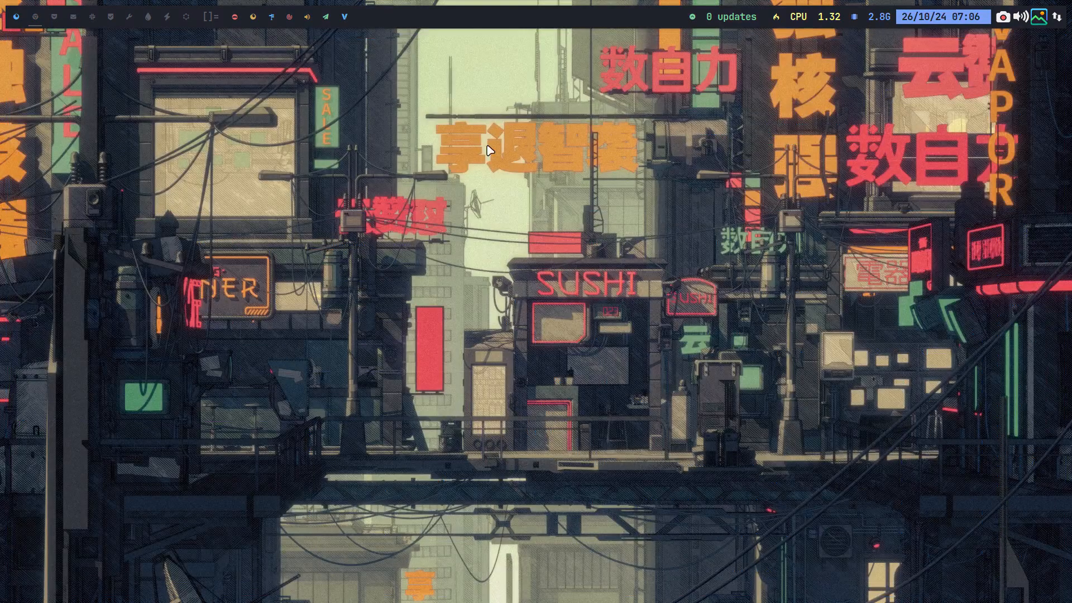
pyautogui.moveTo(26, 15)
pyautogui.click(20, 16)
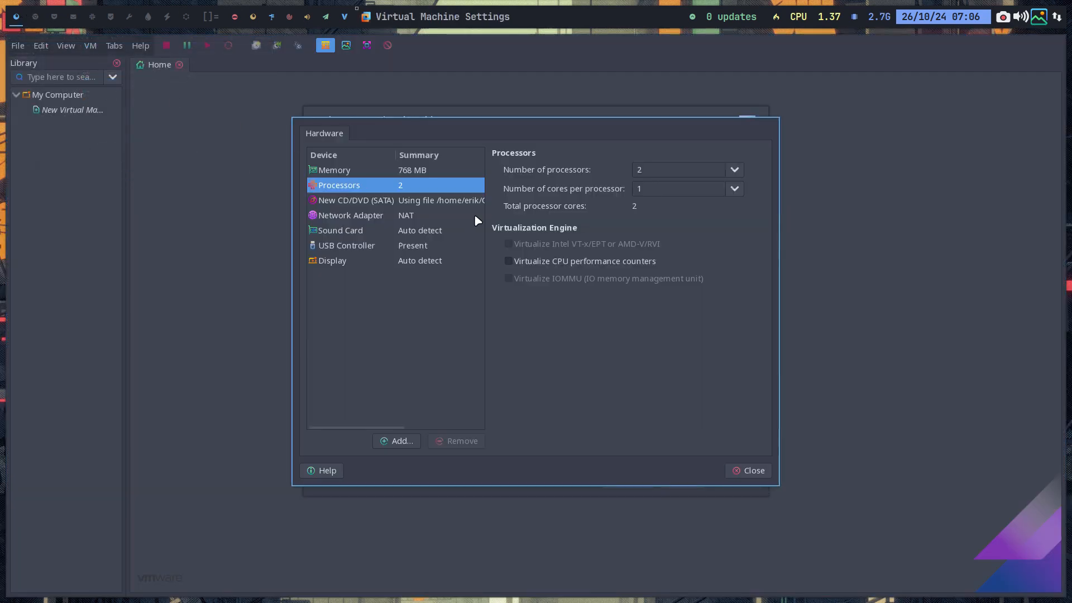
# Review the available processor counts, compare them with the host's CPU cores in btop on the second workspace and return to the settings
pyautogui.click(735, 171)
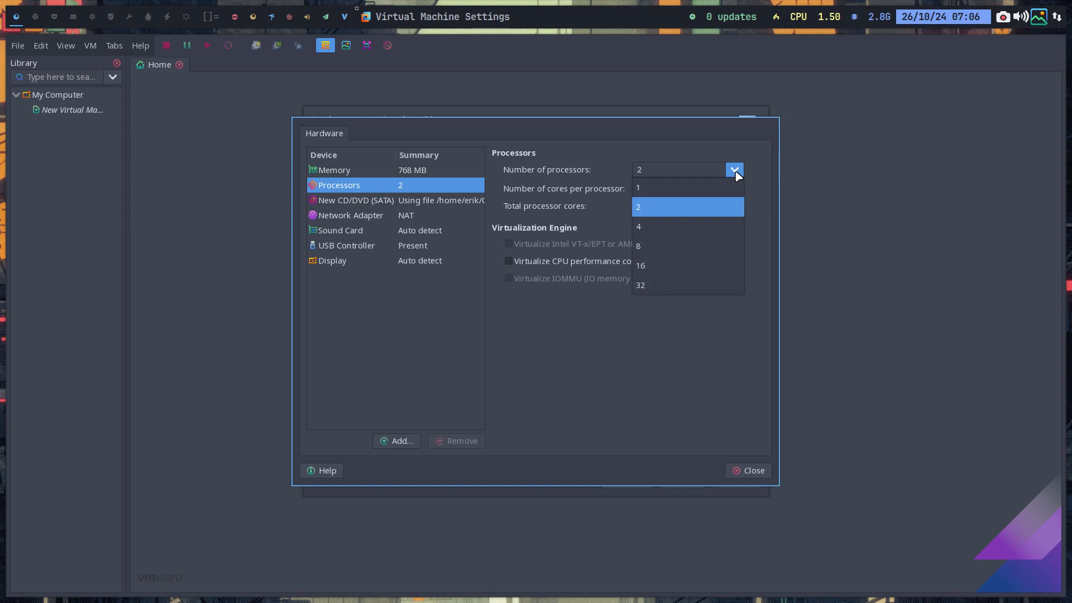
pyautogui.click(736, 172)
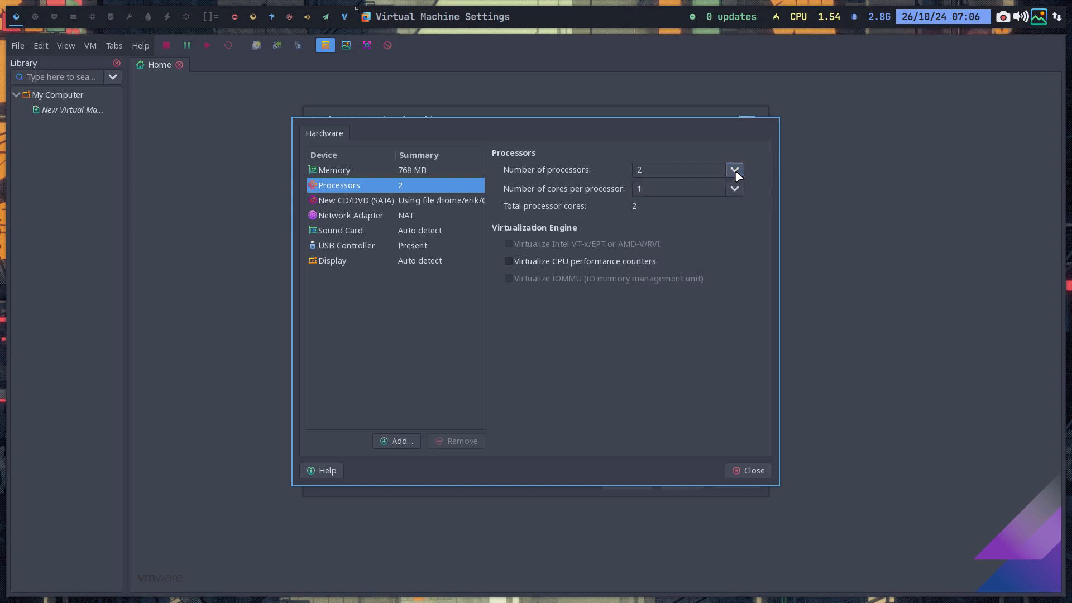
pyautogui.click(37, 17)
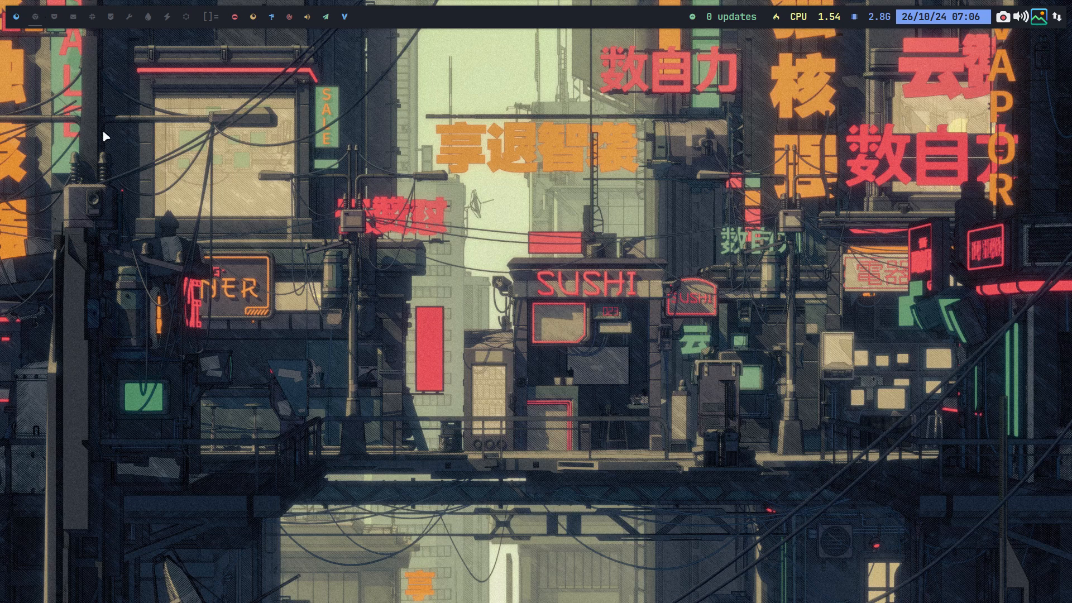
pyautogui.press('super+h')
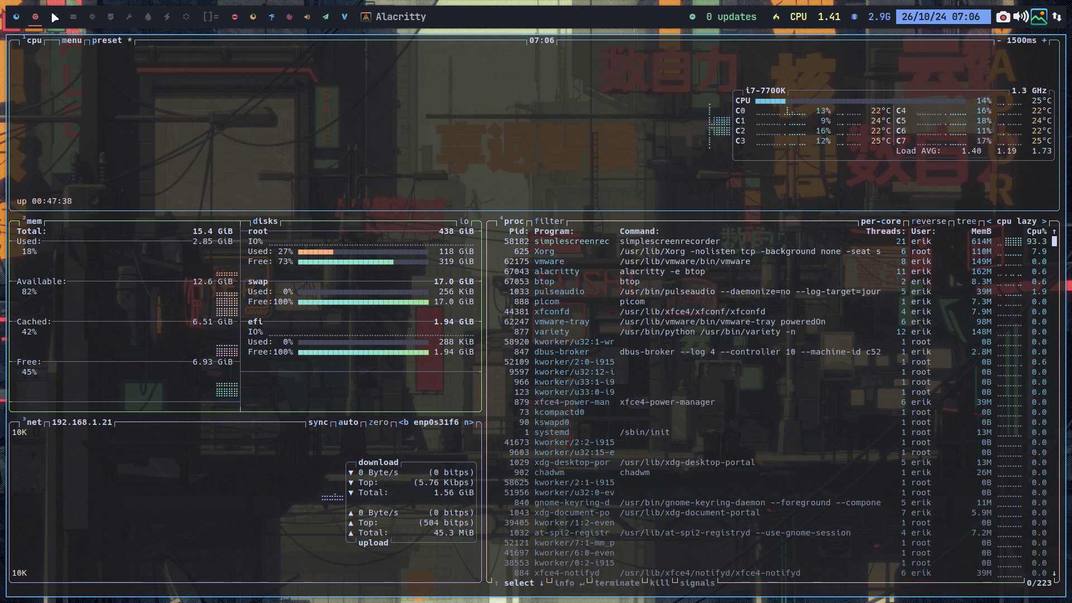
pyautogui.click(19, 19)
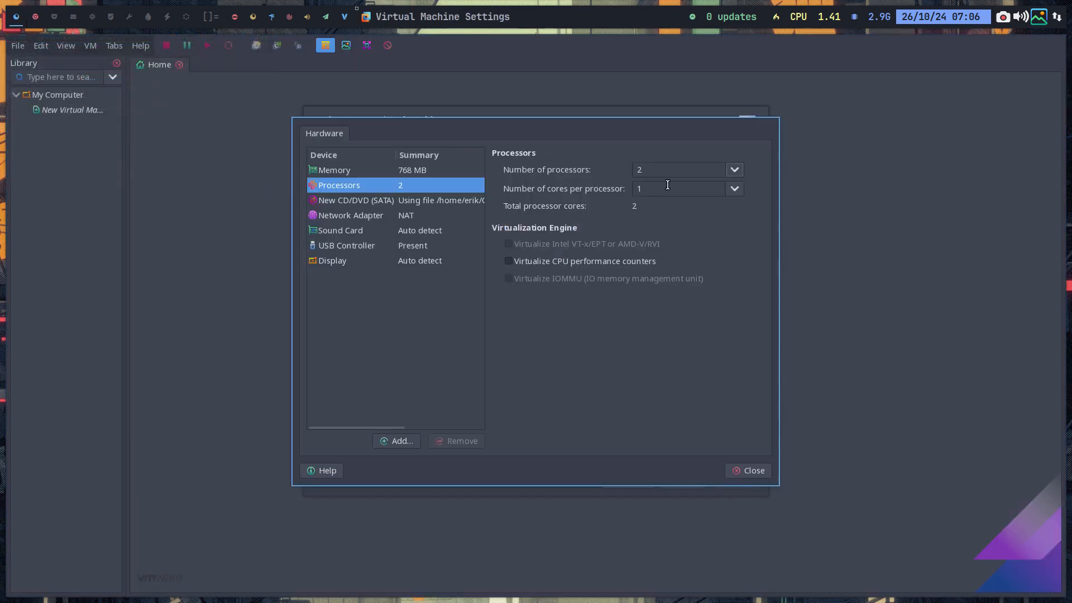
# Open a terminal on an empty workspace, run howold to inspect the host system and authenticate with the account password
pyautogui.click(36, 16)
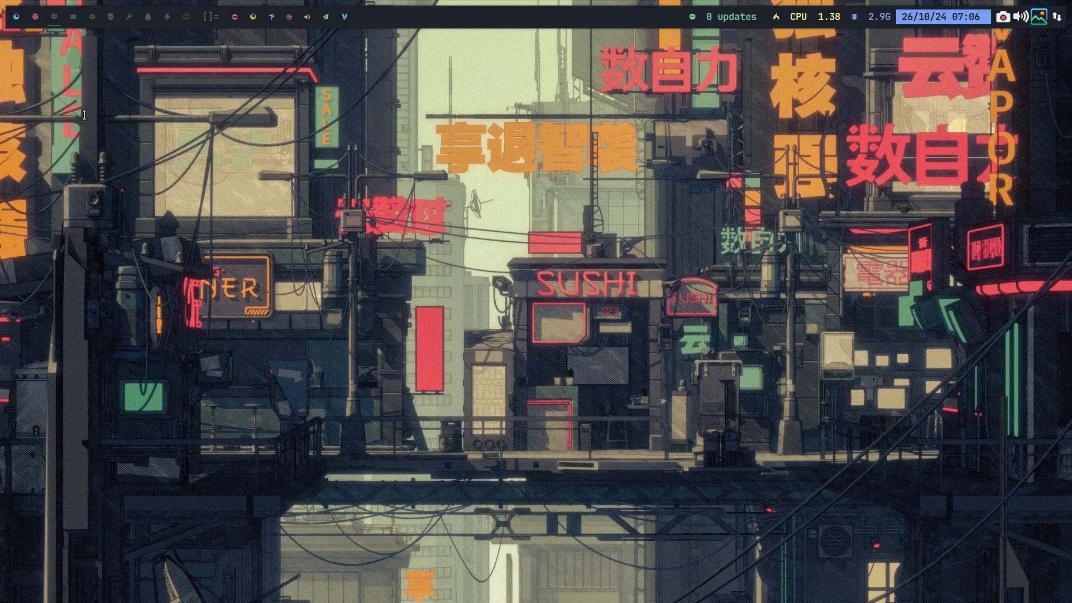
pyautogui.press('super+Return')
pyautogui.write('howlo')
pyautogui.press('BackSpace')
pyautogui.press('BackSpace')
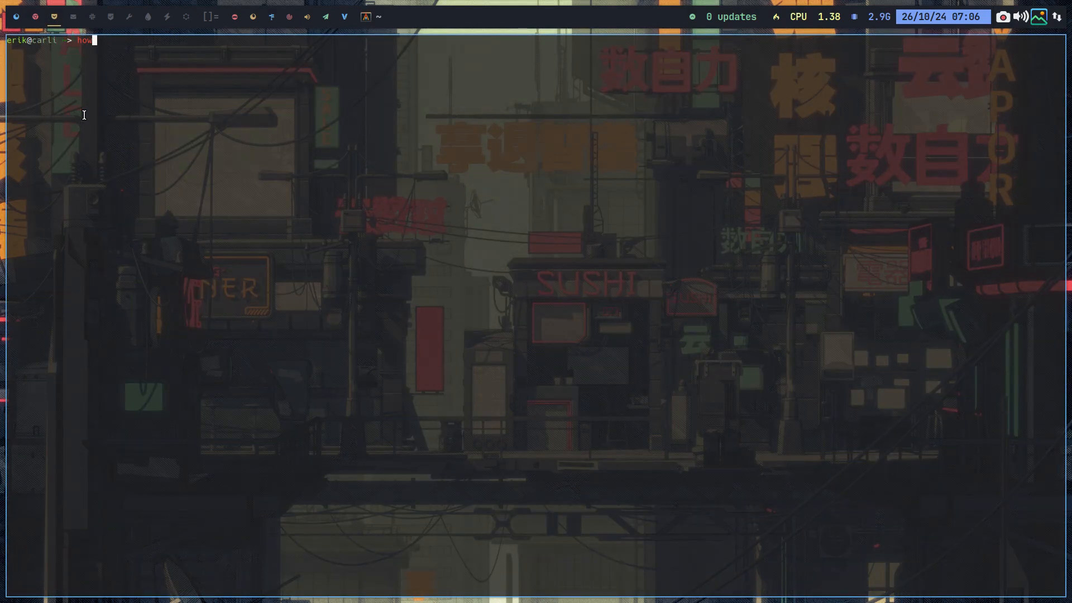
pyautogui.write('ol')
pyautogui.press('Return')
pyautogui.write('howold')
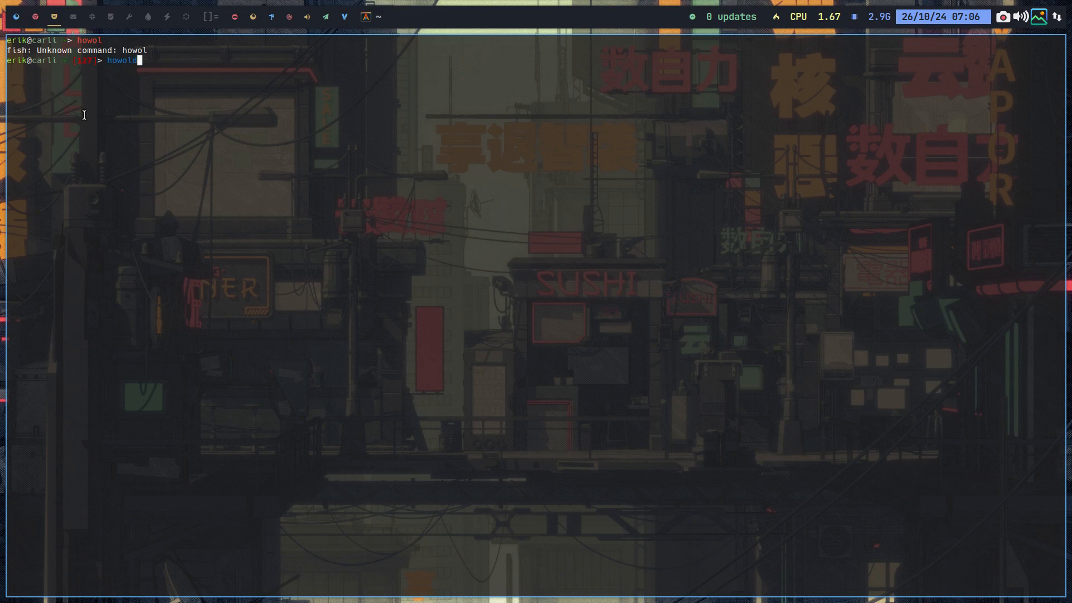
pyautogui.press('Return')
pyautogui.press('Return')
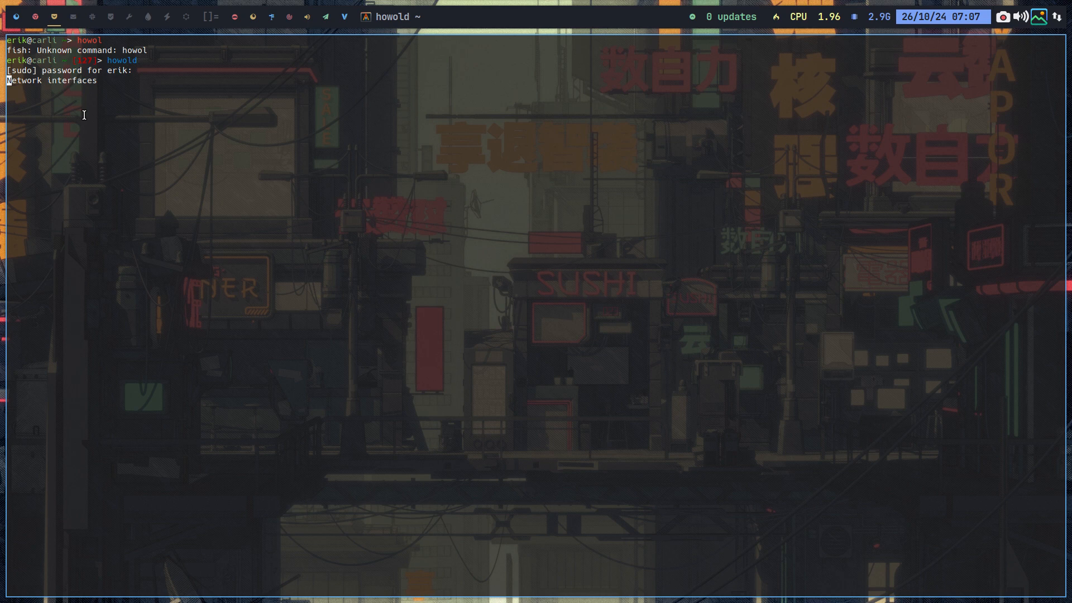
# Interrupt the running howold command in the terminal and run howold again
pyautogui.hotkey('ctrl', 'c')
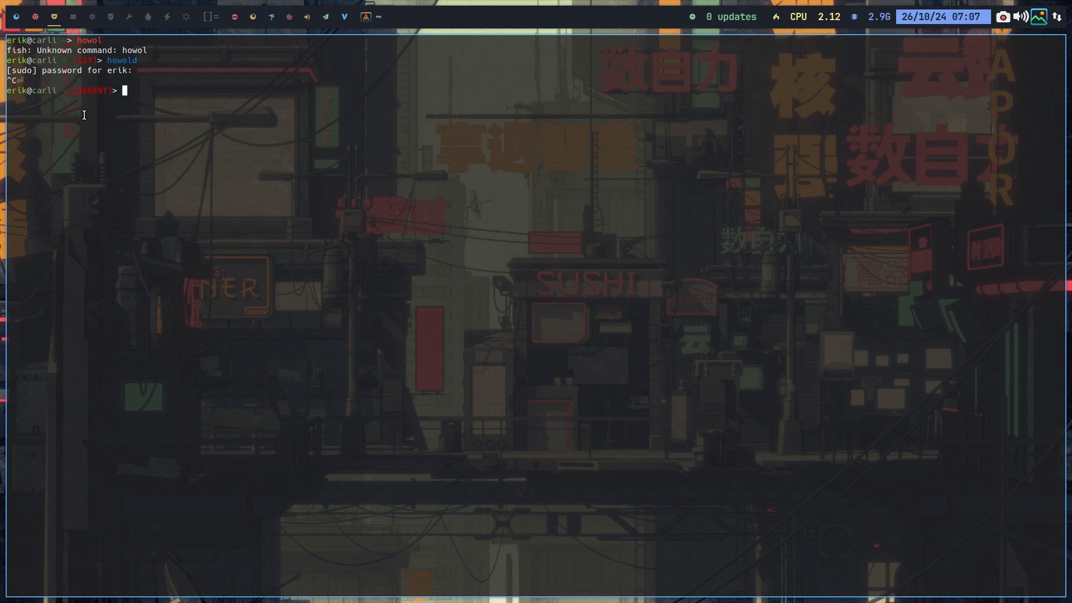
pyautogui.write('ho')
pyautogui.press('Right')
pyautogui.press('Return')
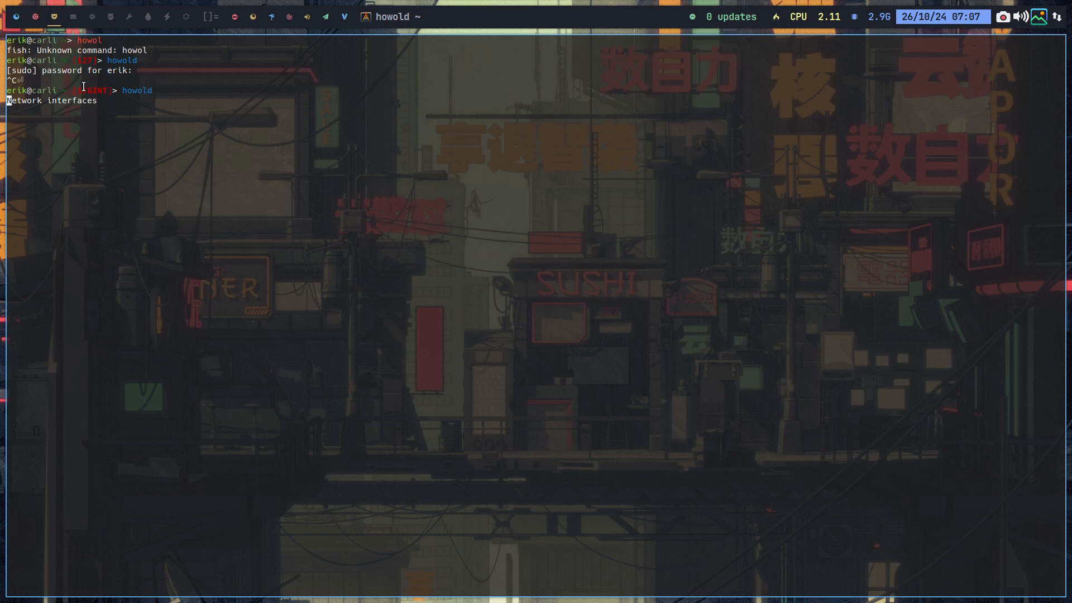
# Check the host's CPU cores in btop on the second workspace and set the virtual machine's number of processors to 4
pyautogui.click(35, 17)
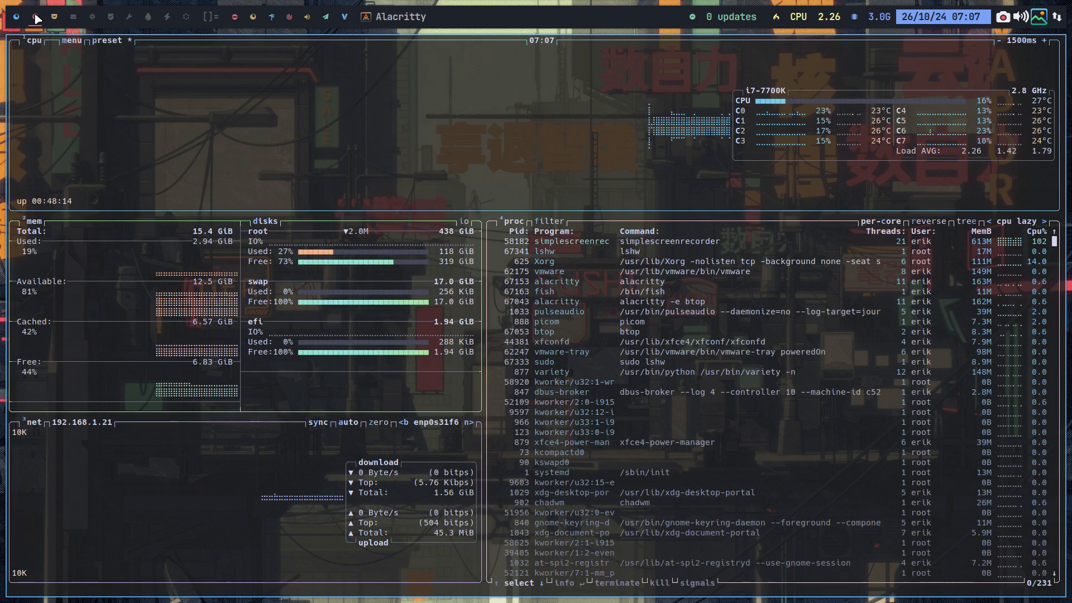
pyautogui.click(19, 18)
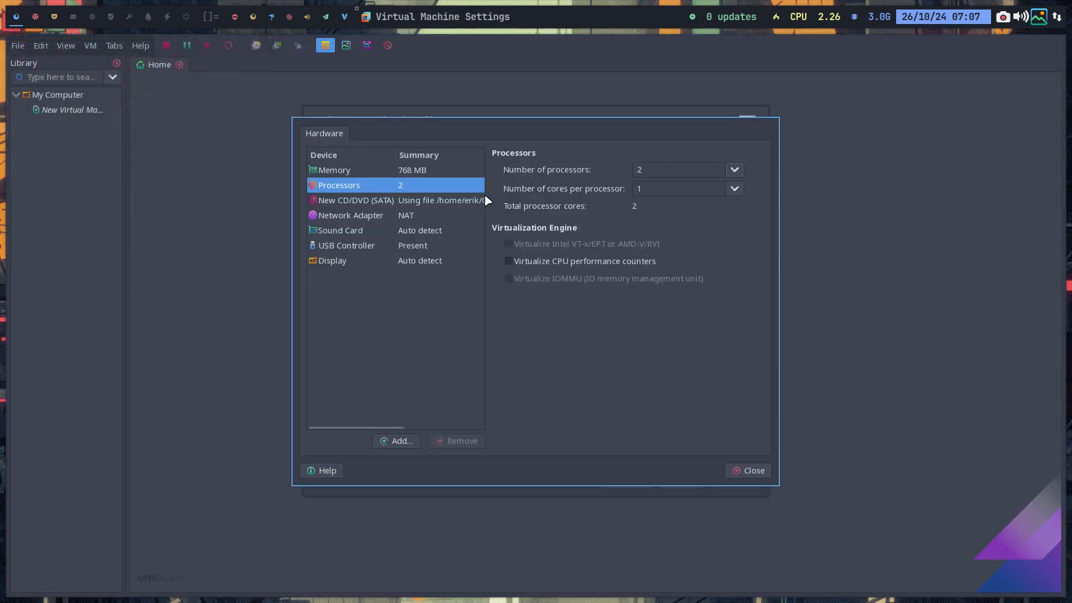
pyautogui.click(733, 171)
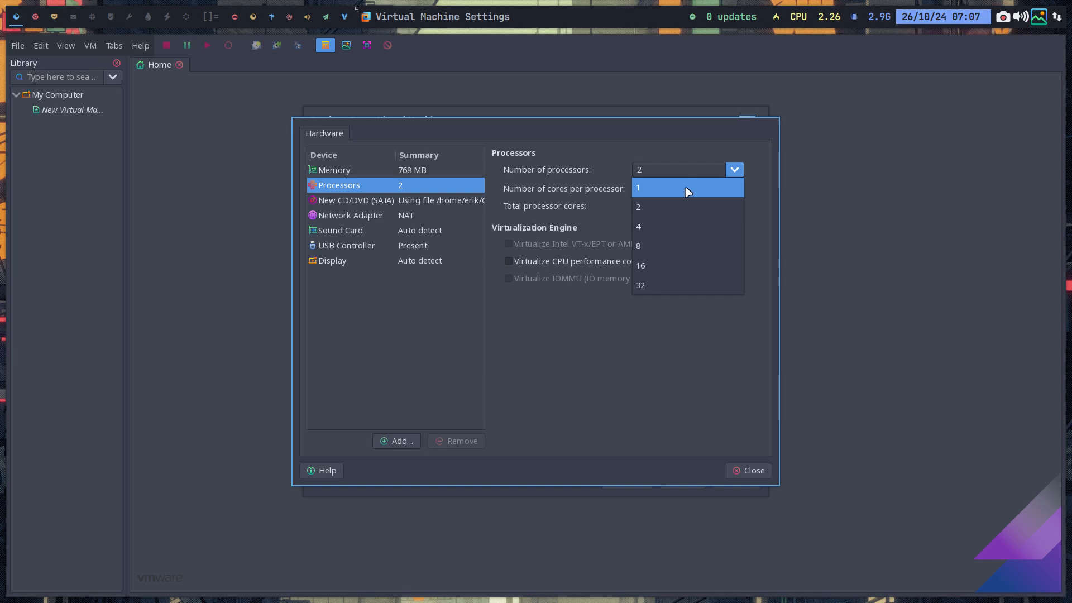
pyautogui.click(670, 190)
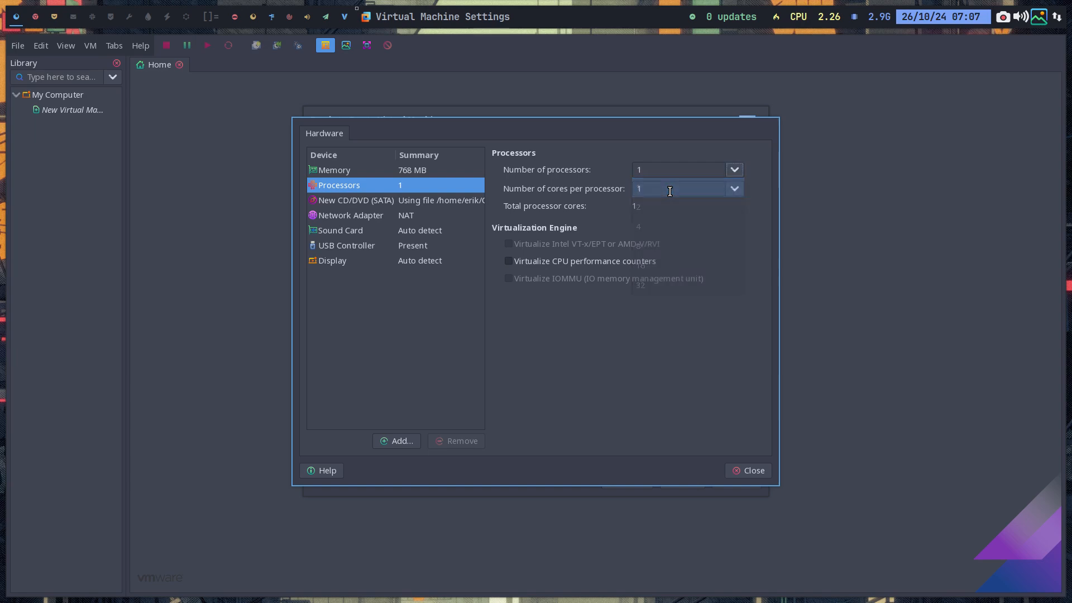
pyautogui.click(734, 170)
pyautogui.click(699, 229)
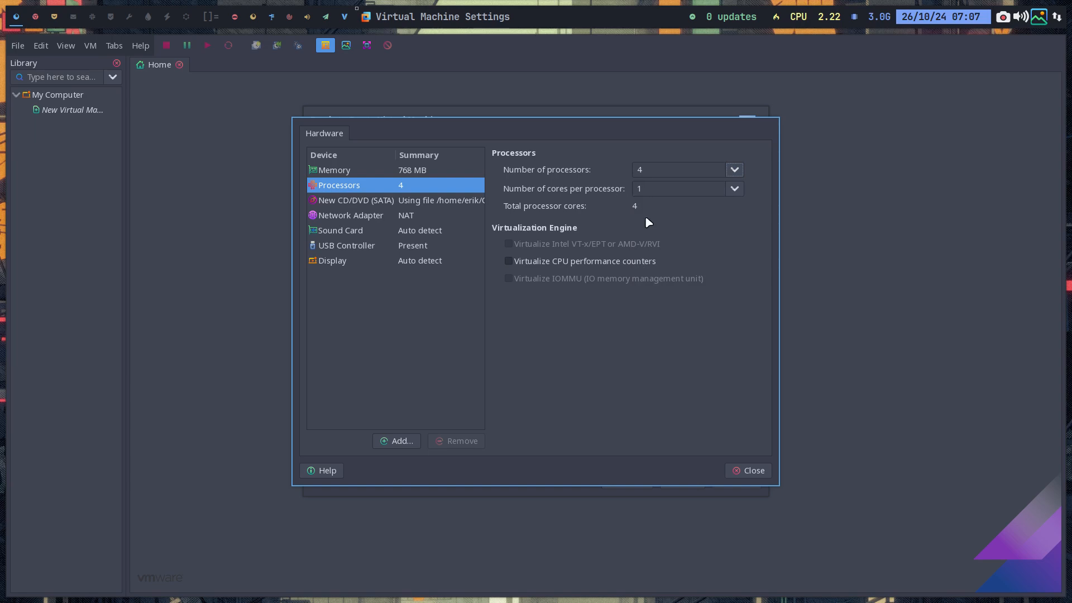
# Set the virtual machine's memory to 9408 MB, comparing it with the host's memory in btop, and close the hardware settings
pyautogui.click(416, 171)
pyautogui.moveTo(553, 326); pyautogui.dragTo(554, 280)
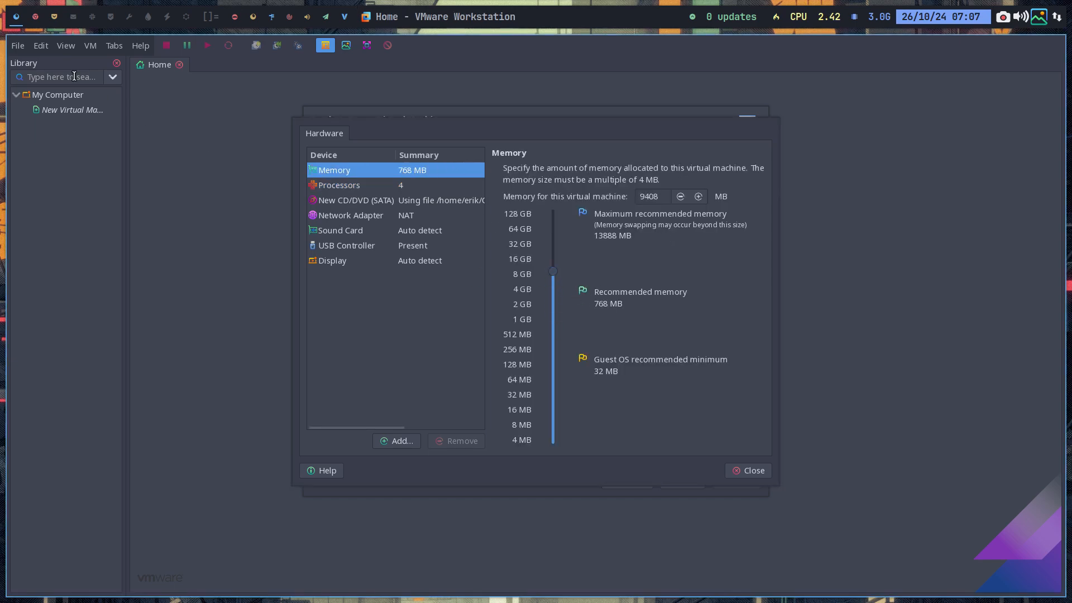
pyautogui.click(36, 17)
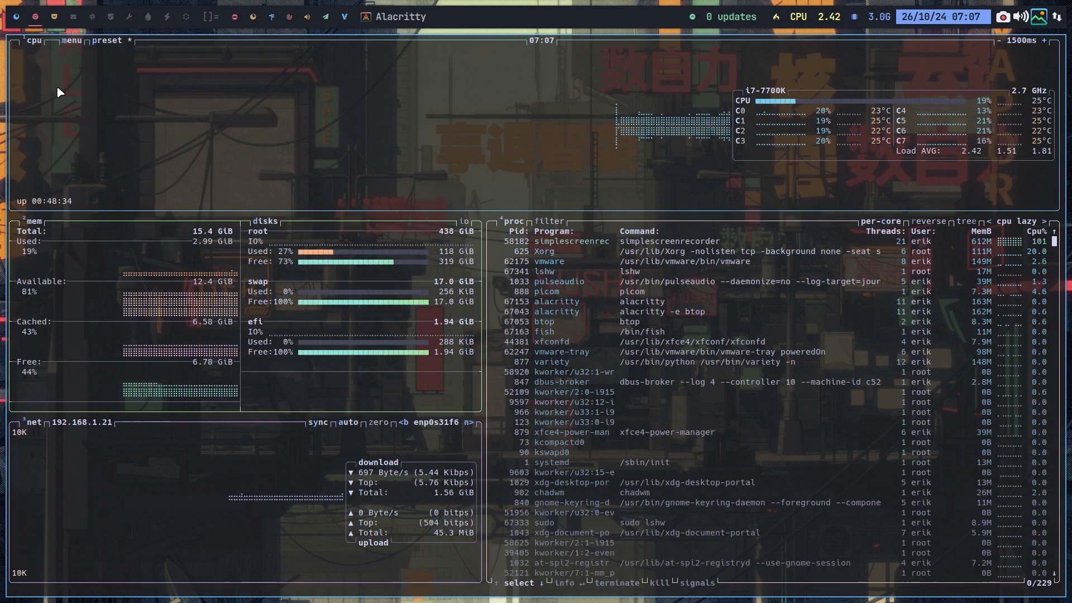
pyautogui.click(15, 17)
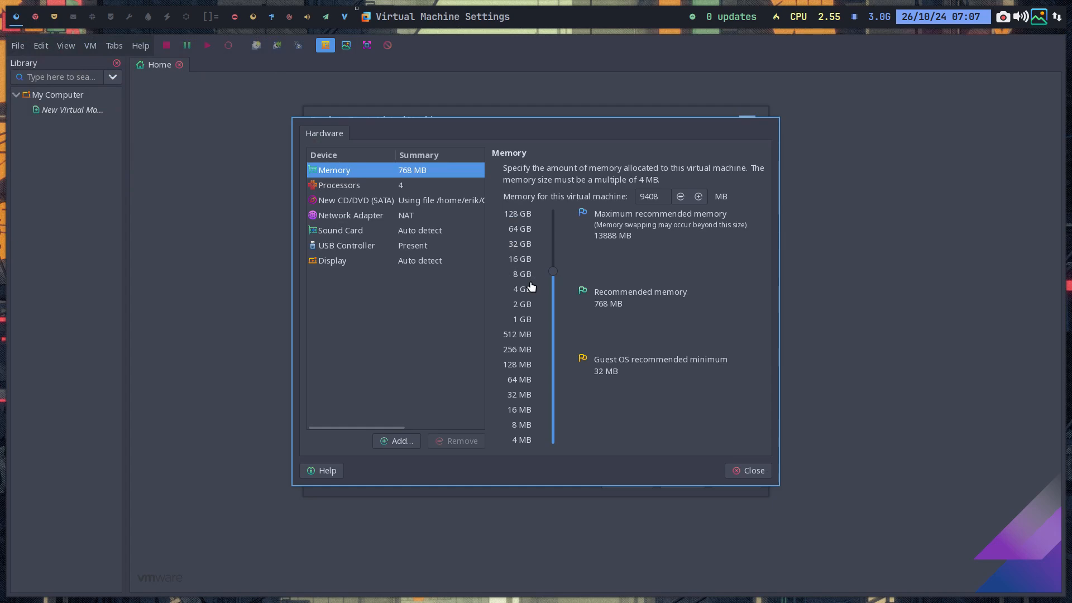
pyautogui.click(393, 188)
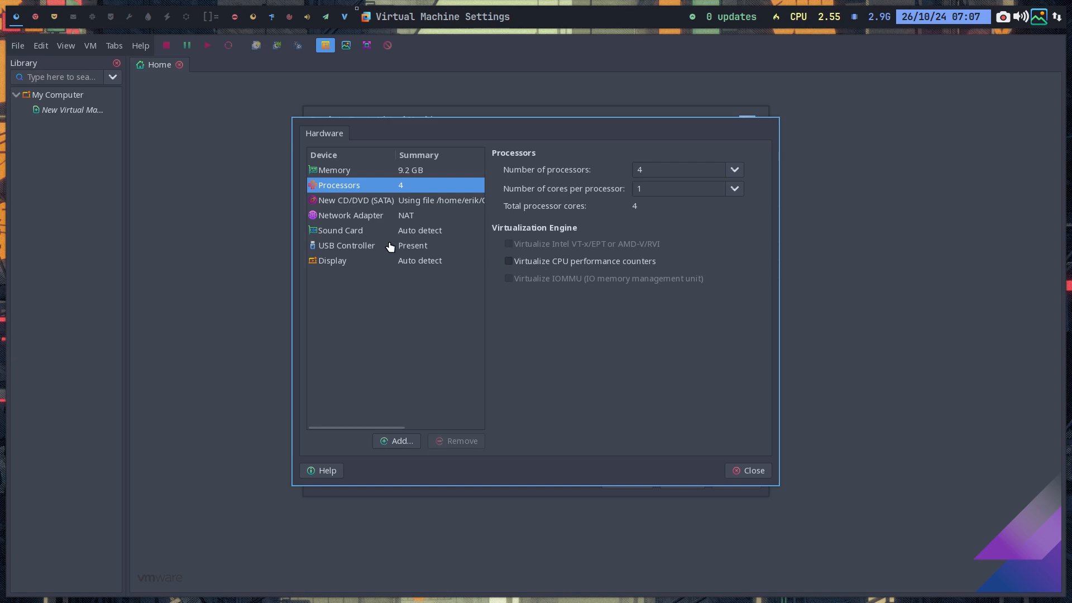
pyautogui.click(748, 471)
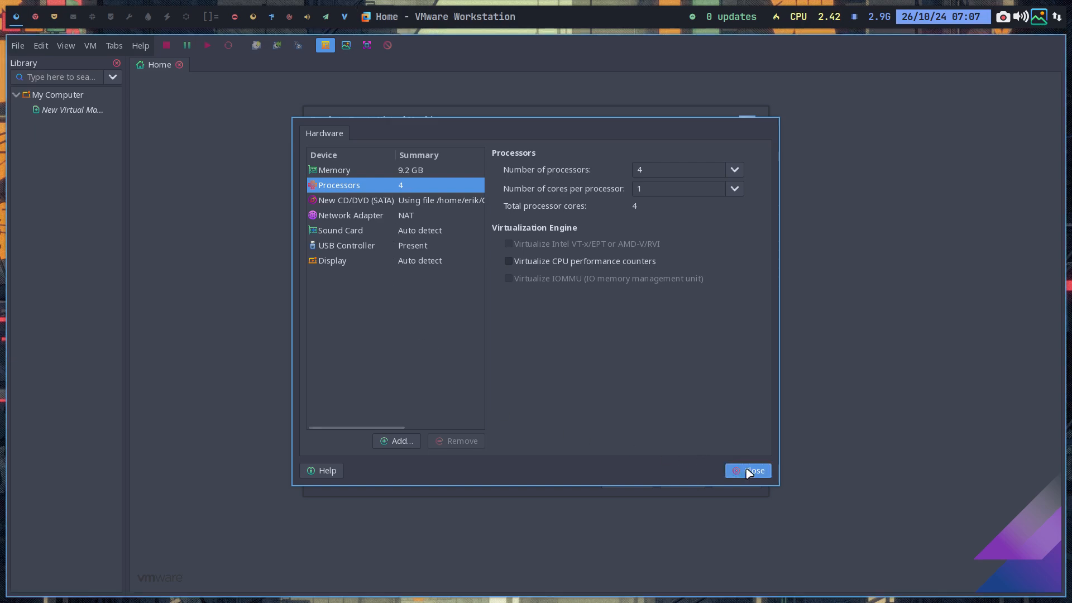
# Reopen the hardware customization, review the processor, CD/DVD, network, sound, USB and display settings, and close it
pyautogui.click(457, 327)
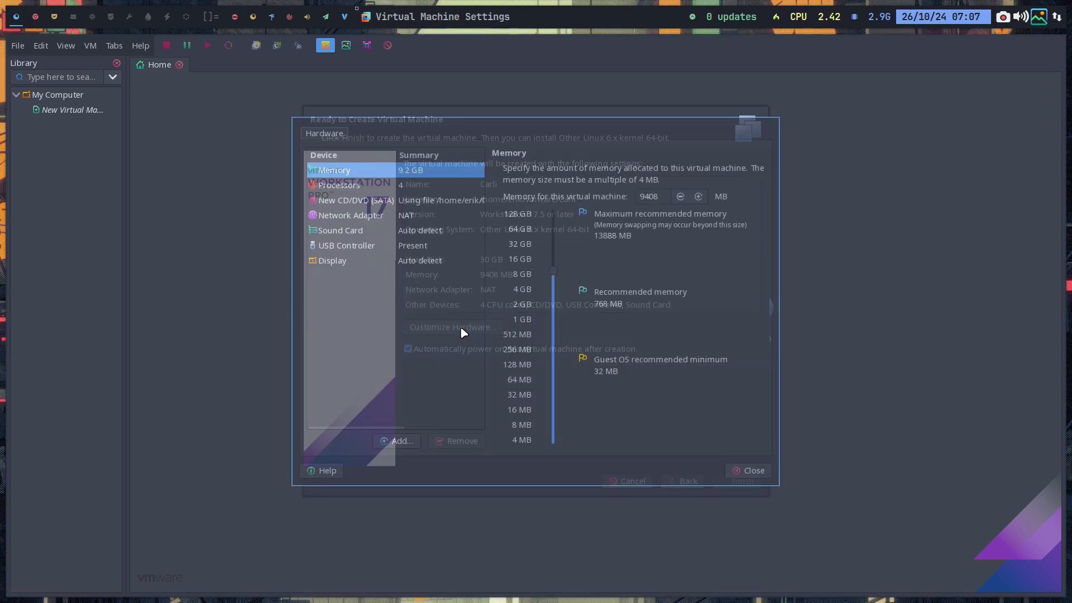
pyautogui.click(368, 188)
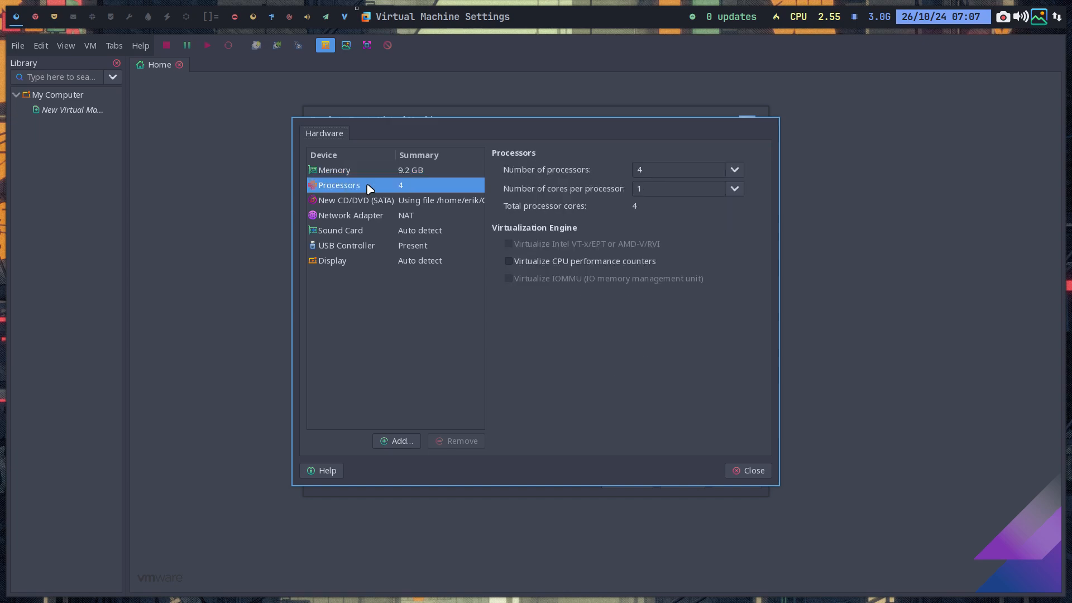
pyautogui.click(370, 201)
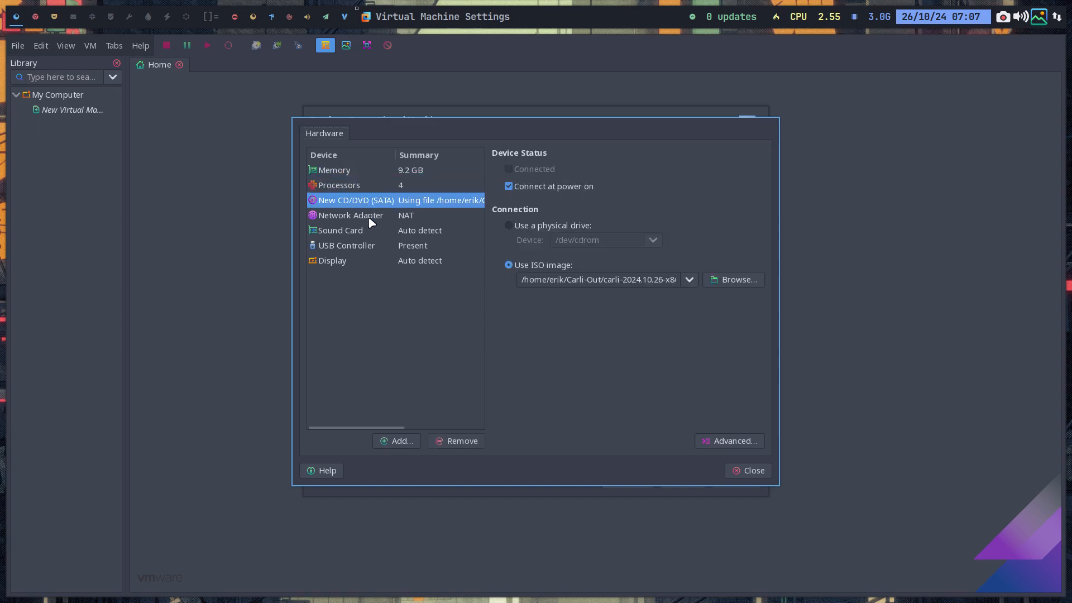
pyautogui.click(371, 221)
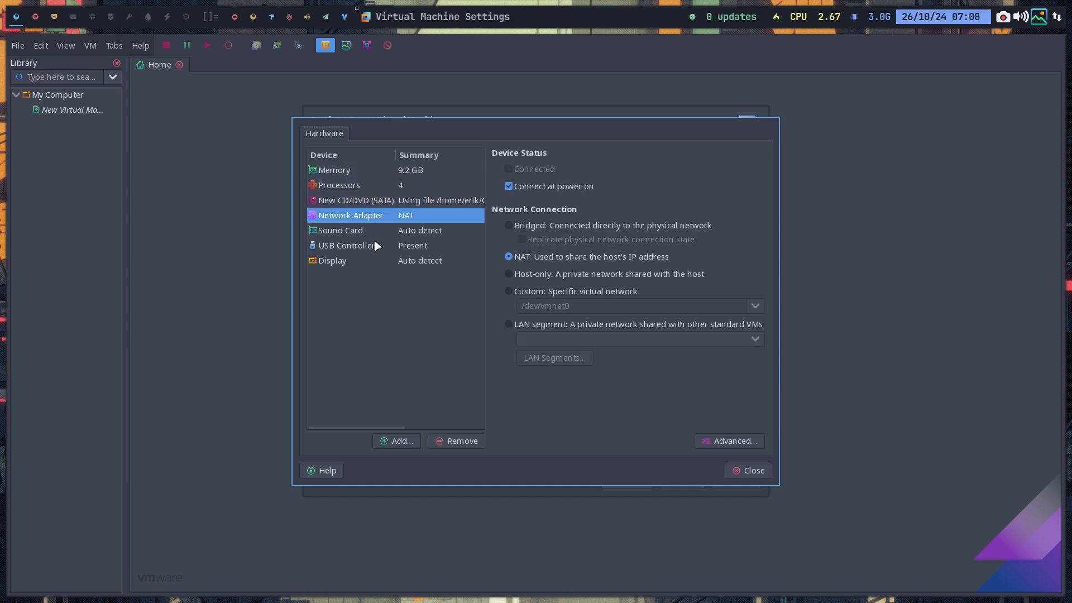
pyautogui.click(370, 229)
pyautogui.click(374, 249)
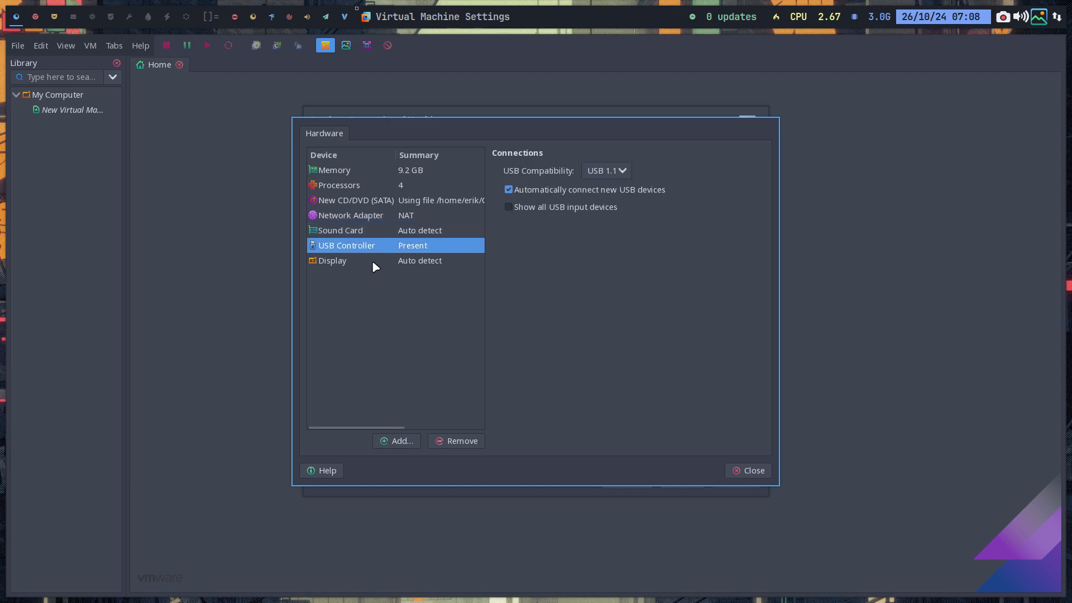
pyautogui.click(371, 260)
pyautogui.click(737, 475)
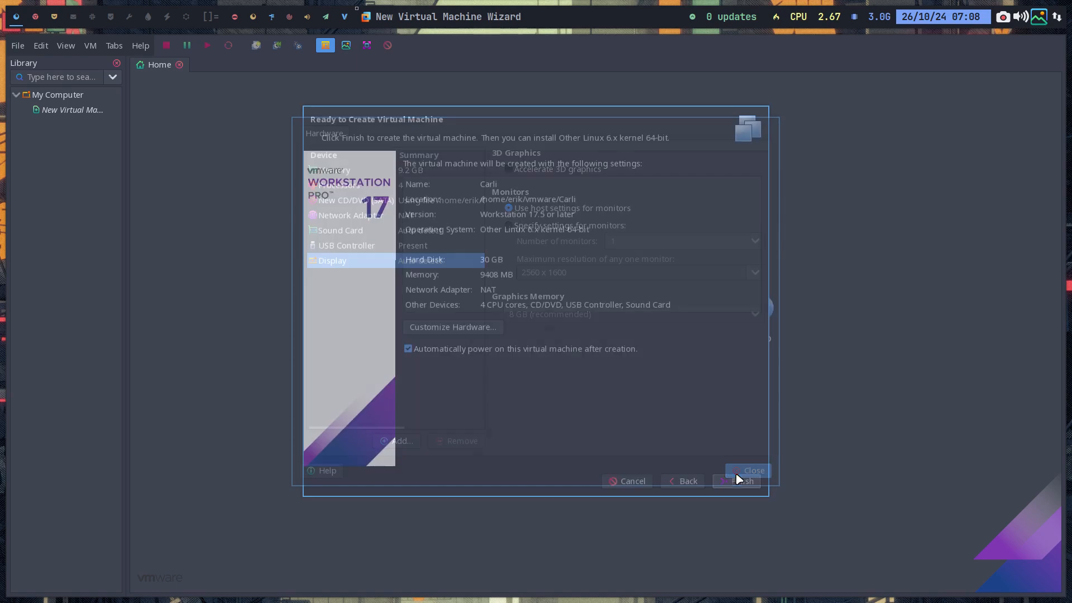
# Finish creating the Carli virtual machine with automatic power-on, then dismiss the startup error dialogs
pyautogui.click(735, 483)
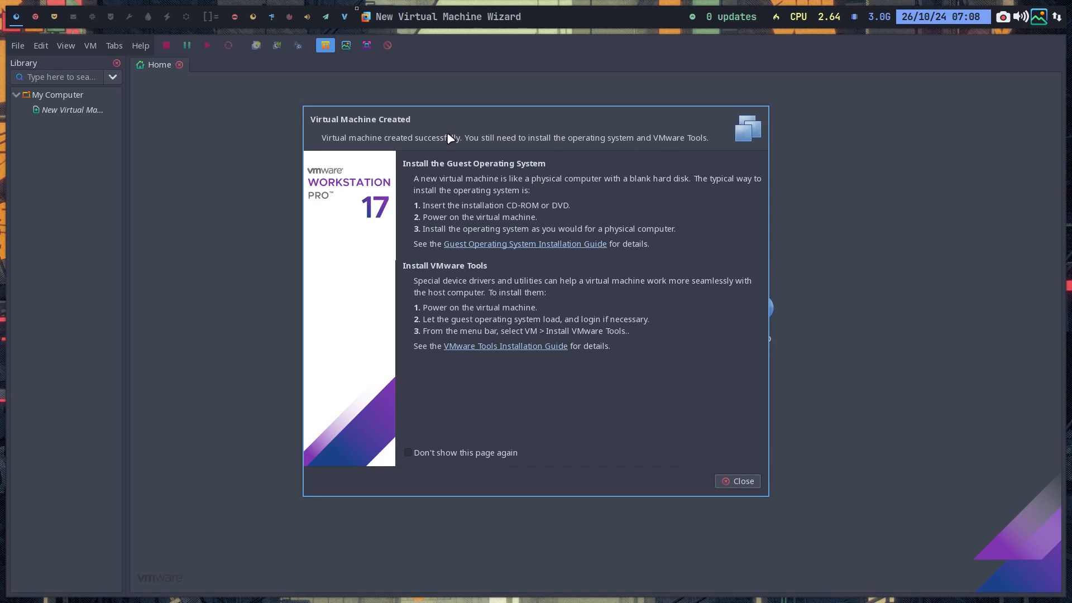
pyautogui.click(737, 484)
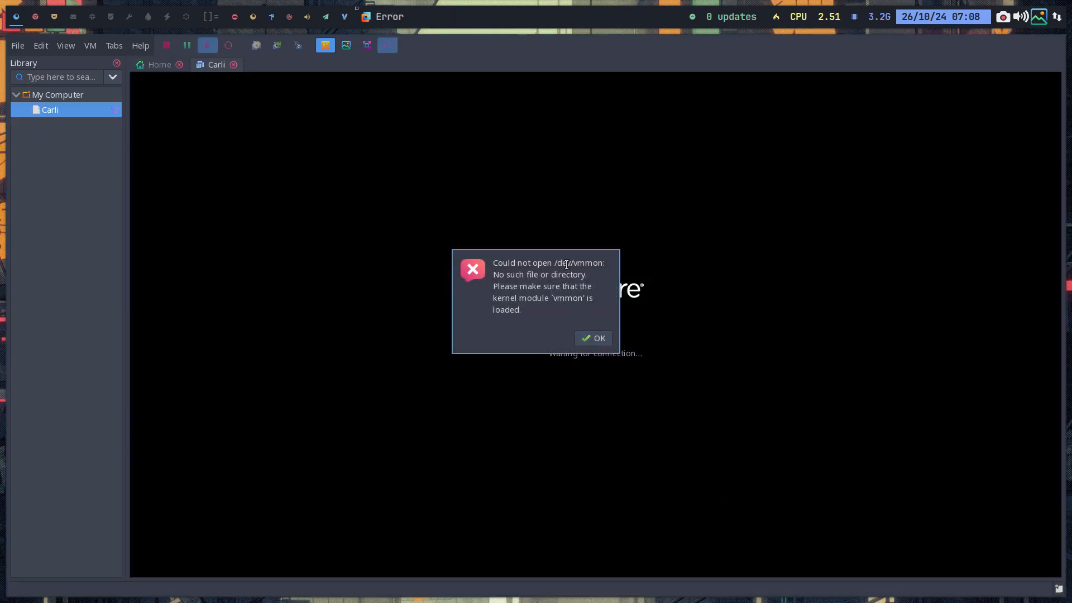
pyautogui.moveTo(573, 263); pyautogui.dragTo(604, 262)
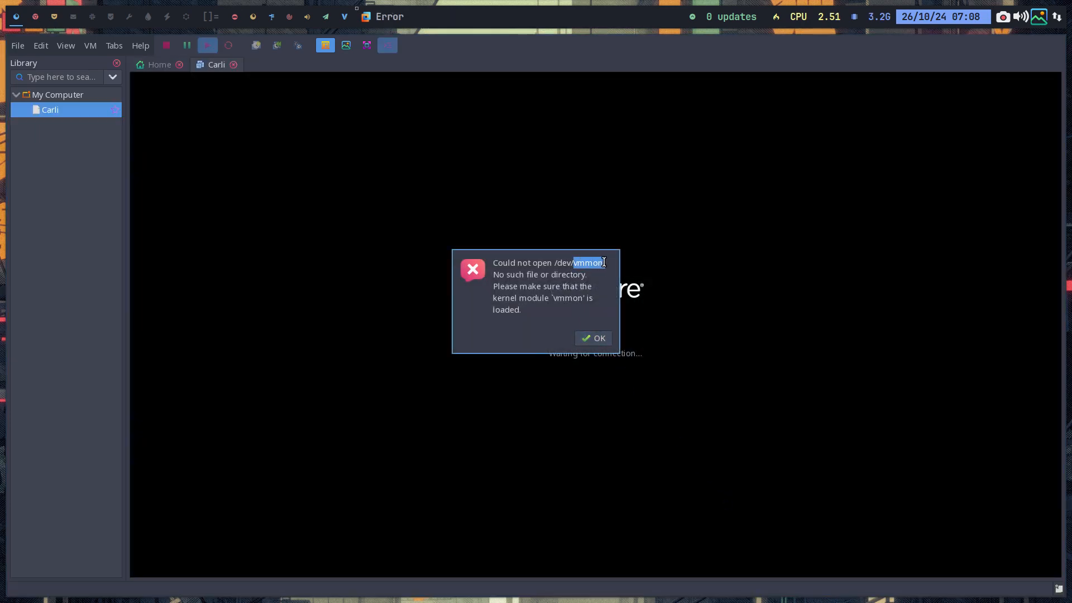
pyautogui.click(593, 339)
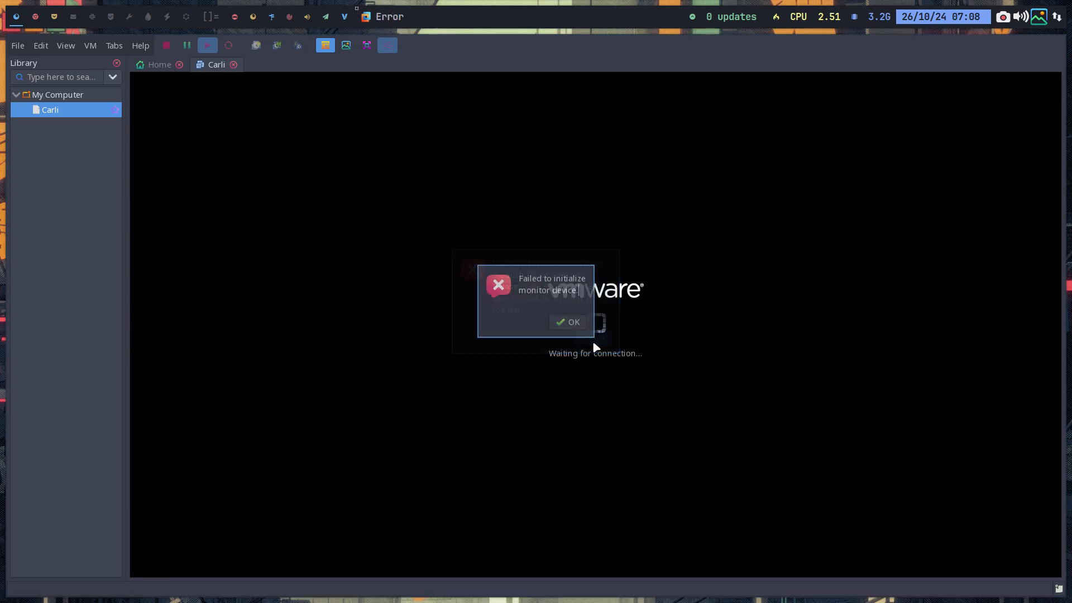
pyautogui.click(565, 323)
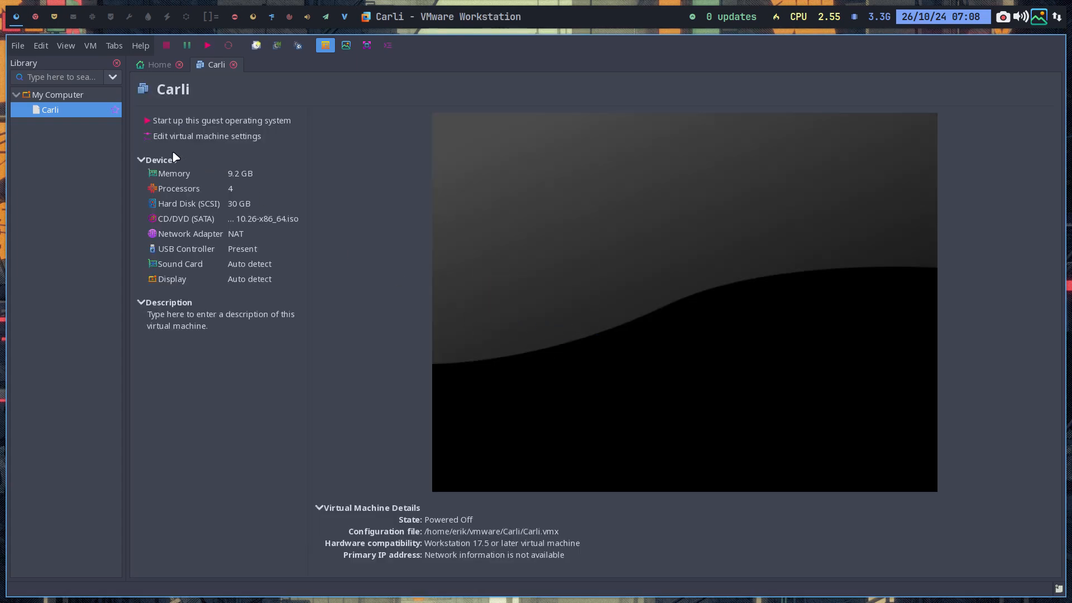
# Open the Carli virtual machine's settings and review its option pages from General through Autologin
pyautogui.click(217, 138)
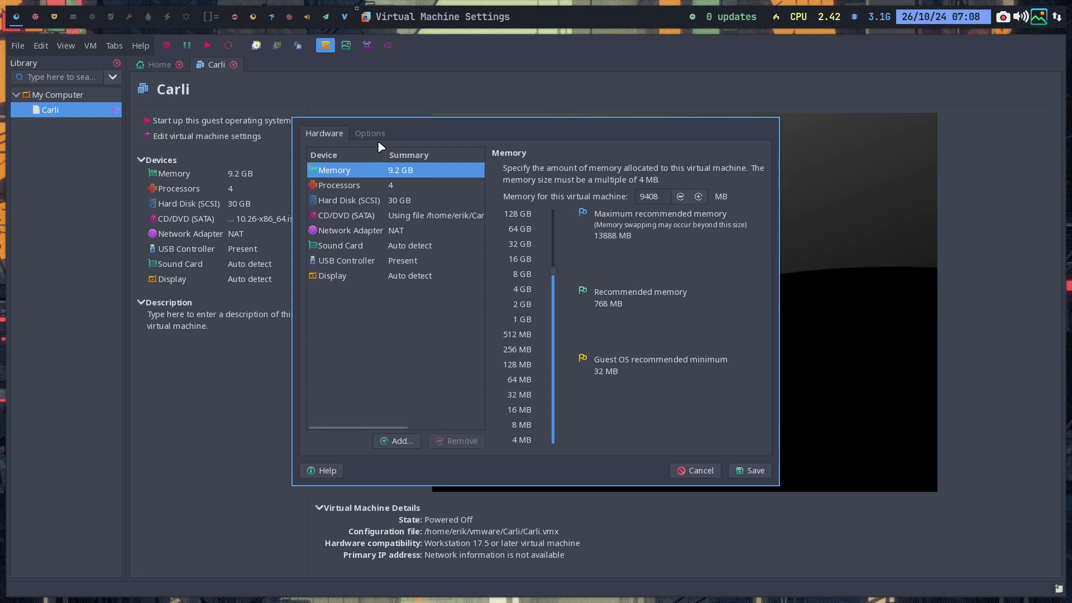
pyautogui.click(378, 137)
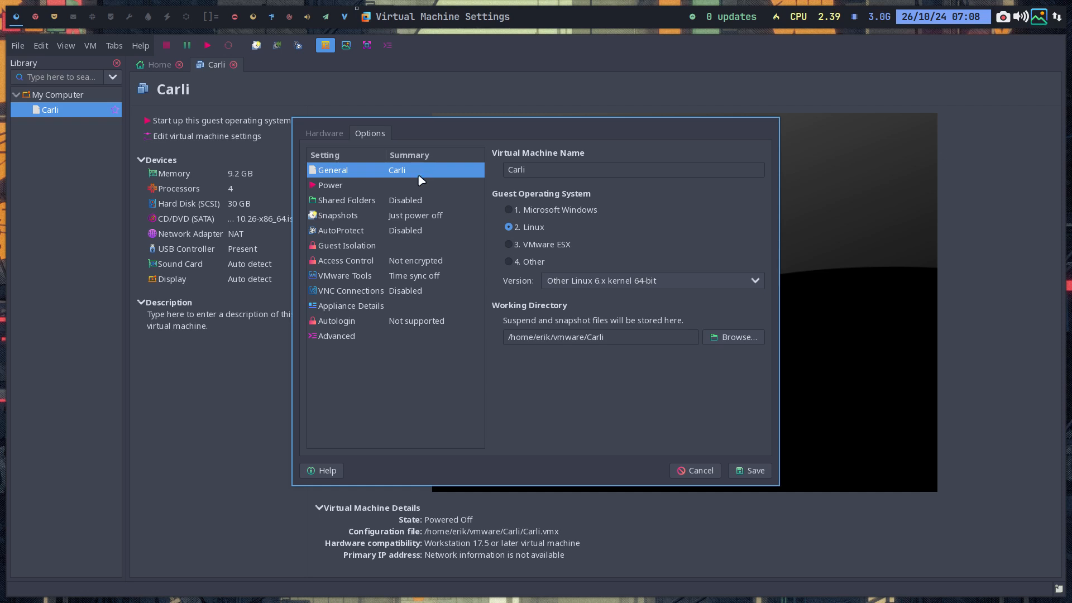
pyautogui.click(404, 188)
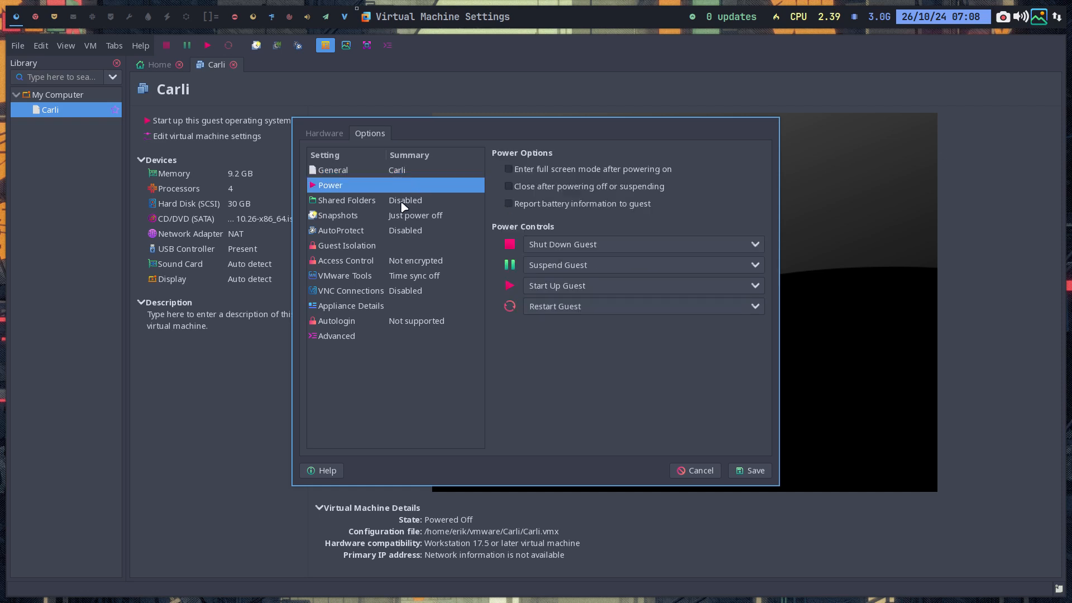
pyautogui.click(402, 202)
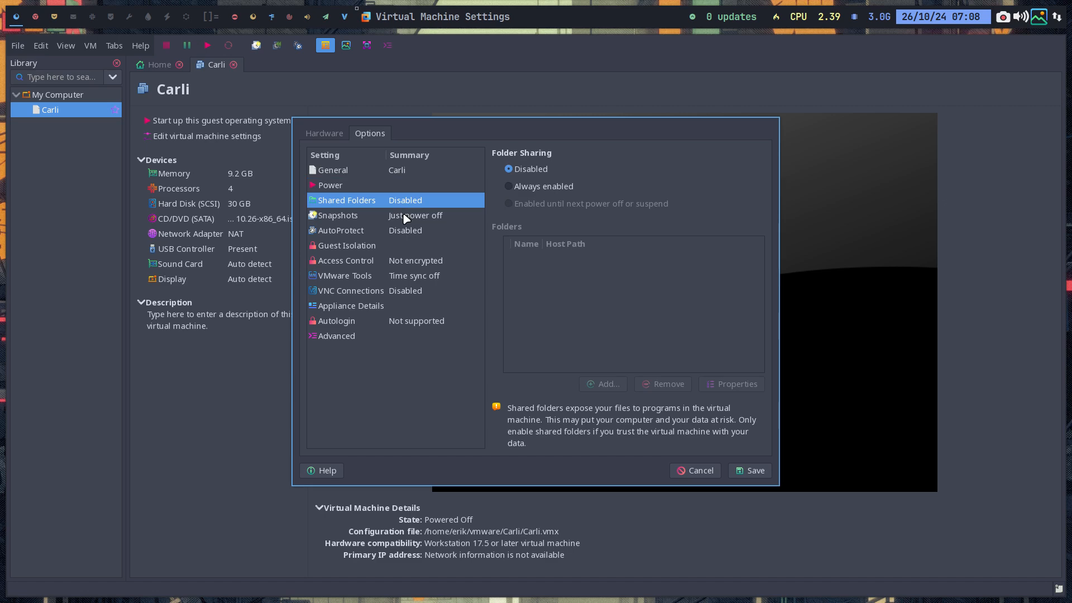
pyautogui.click(406, 216)
pyautogui.click(405, 227)
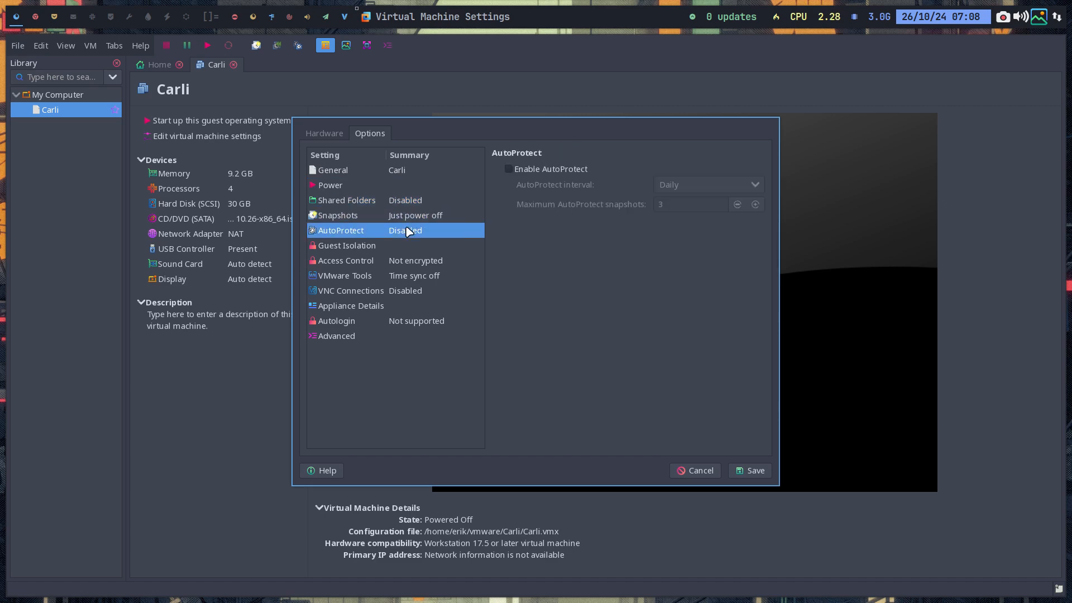
pyautogui.click(407, 244)
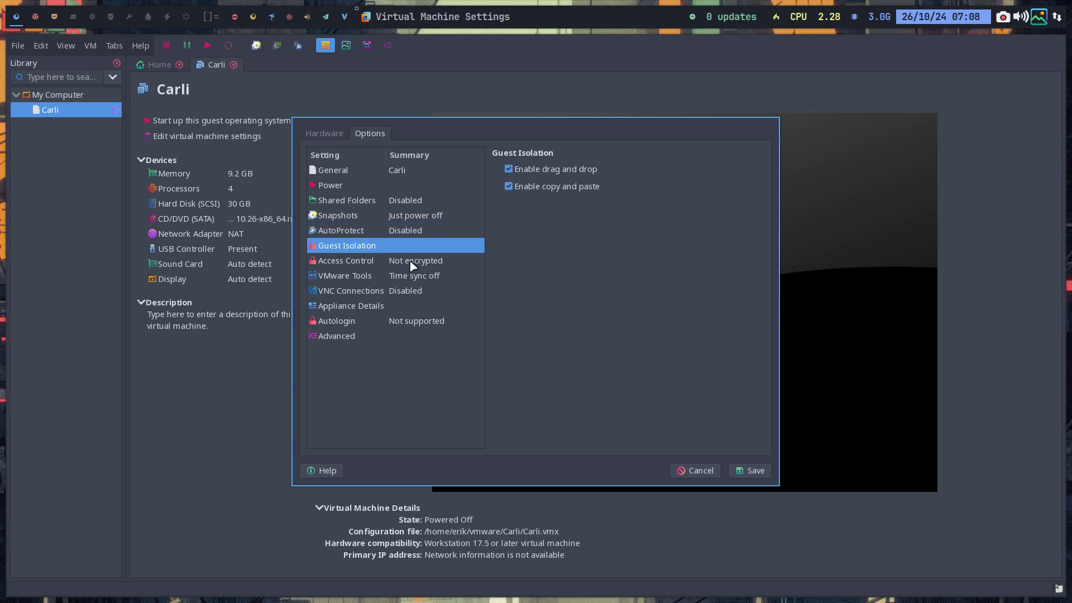
pyautogui.click(412, 264)
pyautogui.click(412, 277)
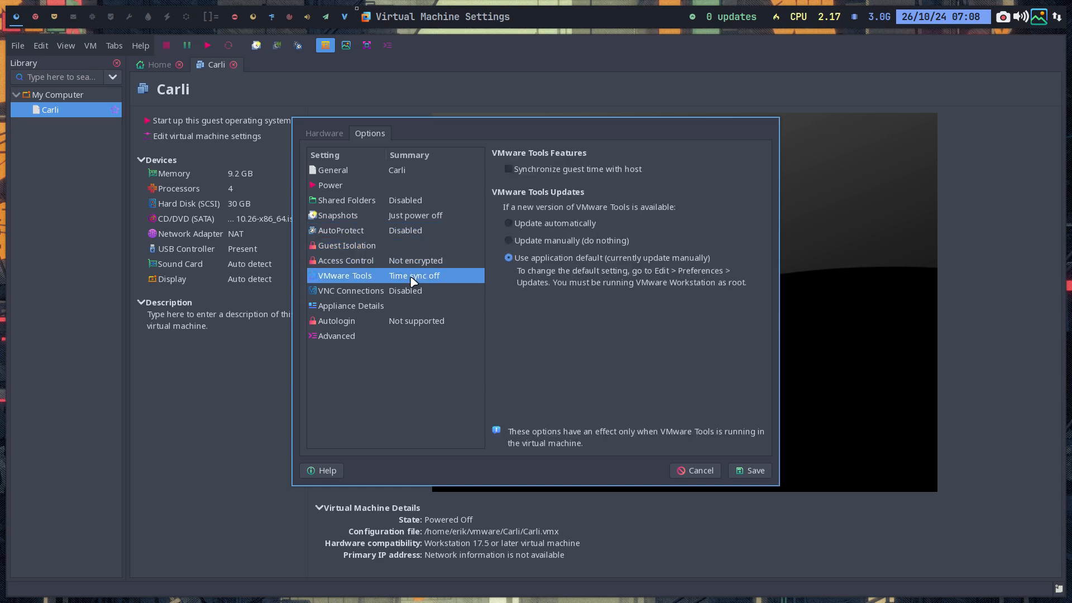
pyautogui.click(411, 291)
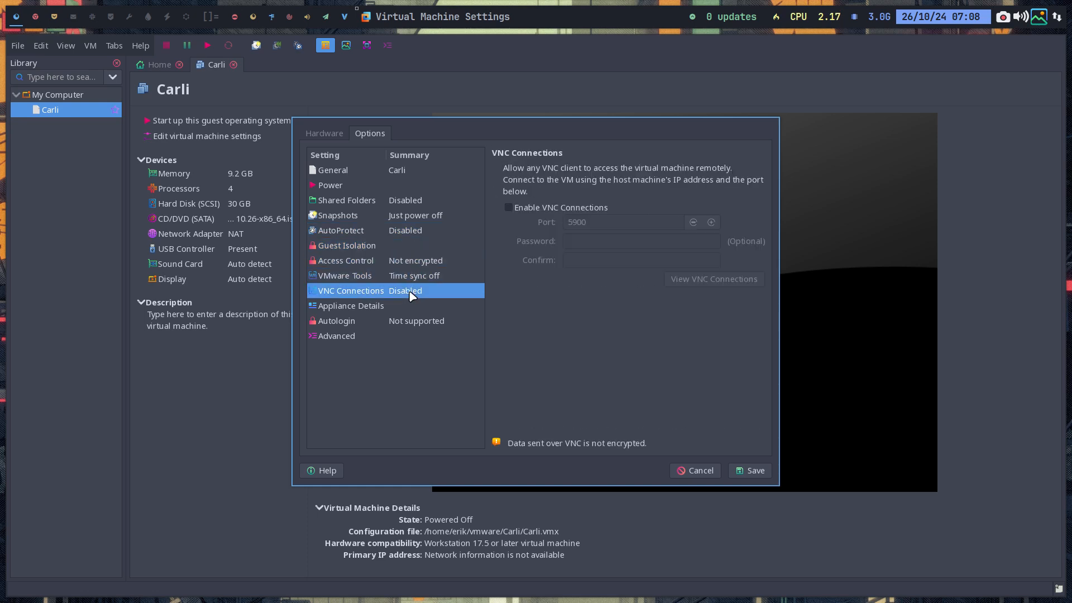
pyautogui.click(410, 307)
pyautogui.click(411, 324)
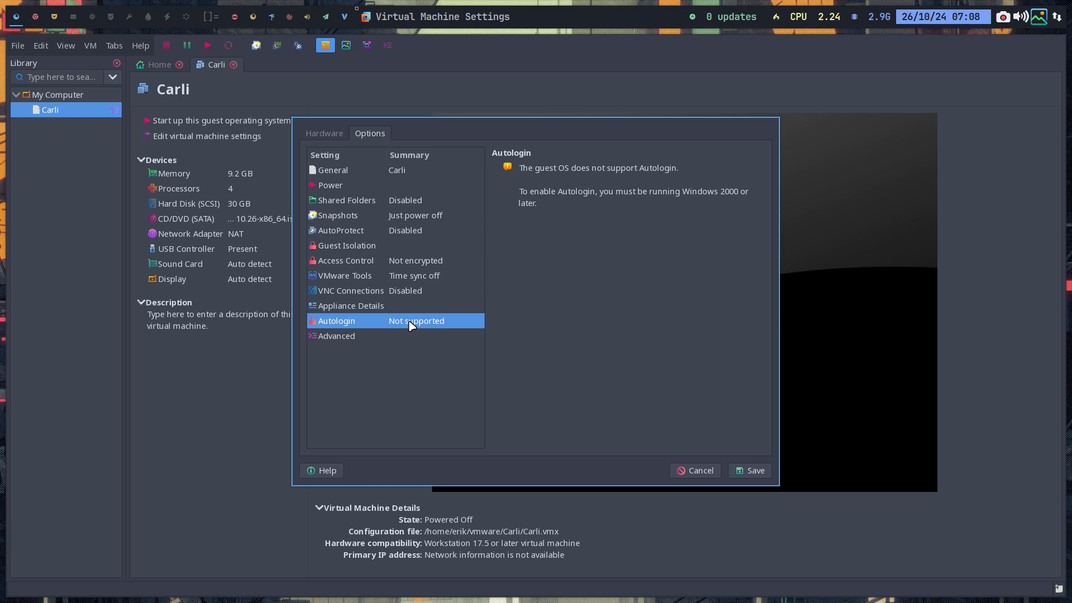
# Choose UEFI as the firmware type in the advanced options and save the virtual machine settings
pyautogui.click(390, 338)
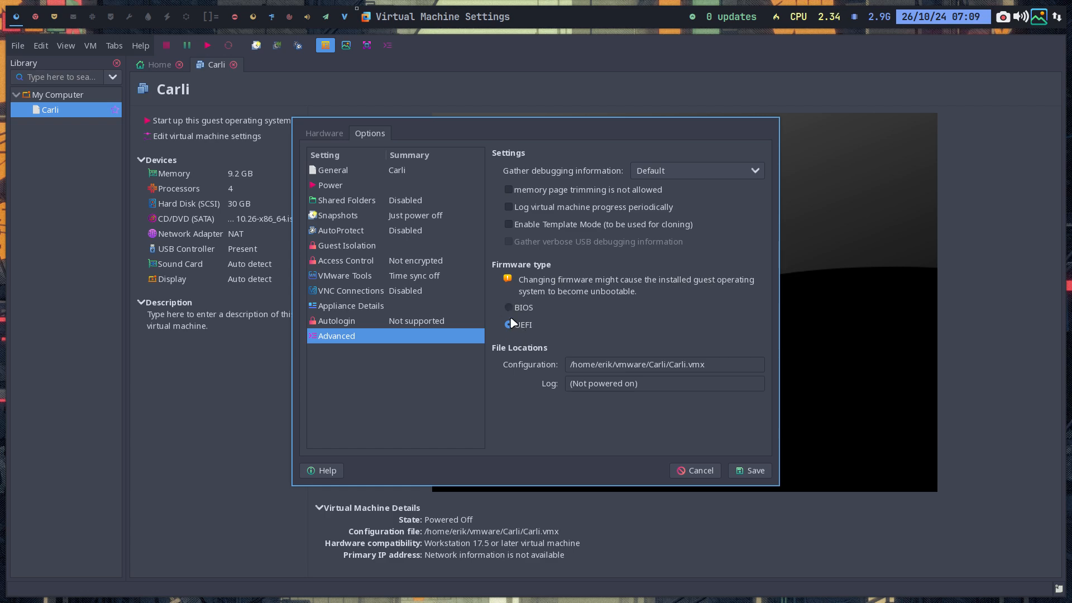
pyautogui.click(748, 471)
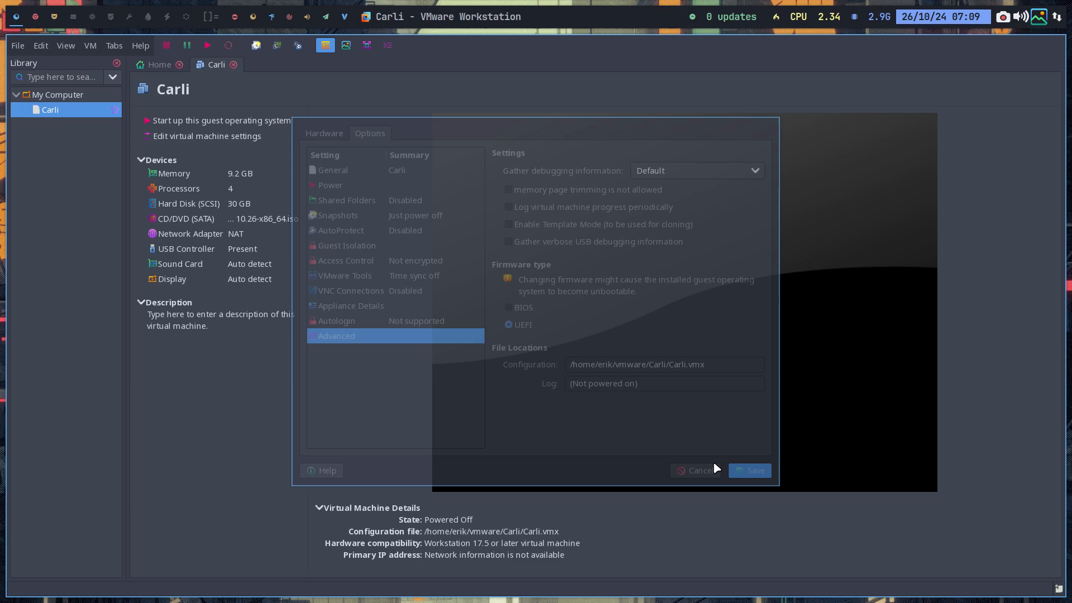